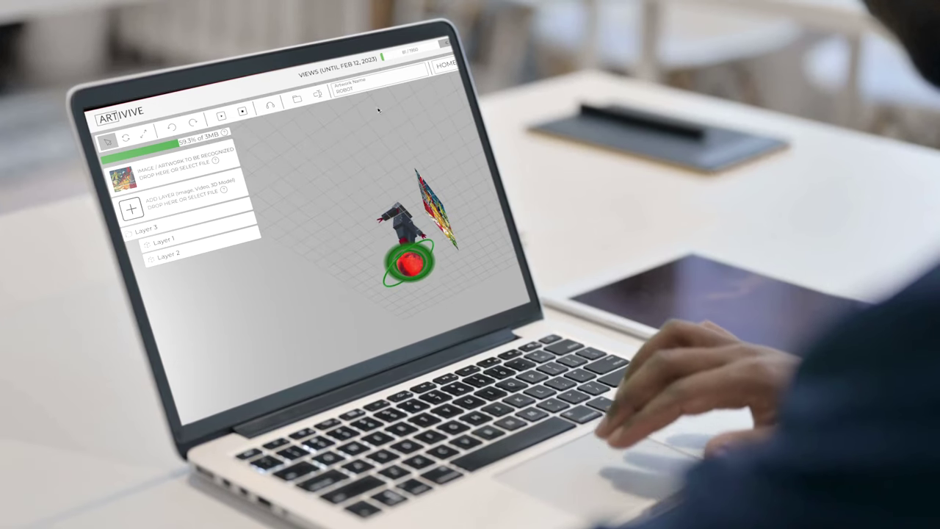
Step: Orbit the 3D artwork demo on the Artivive website and launch the app on the phone
drag(485, 240, 502, 242)
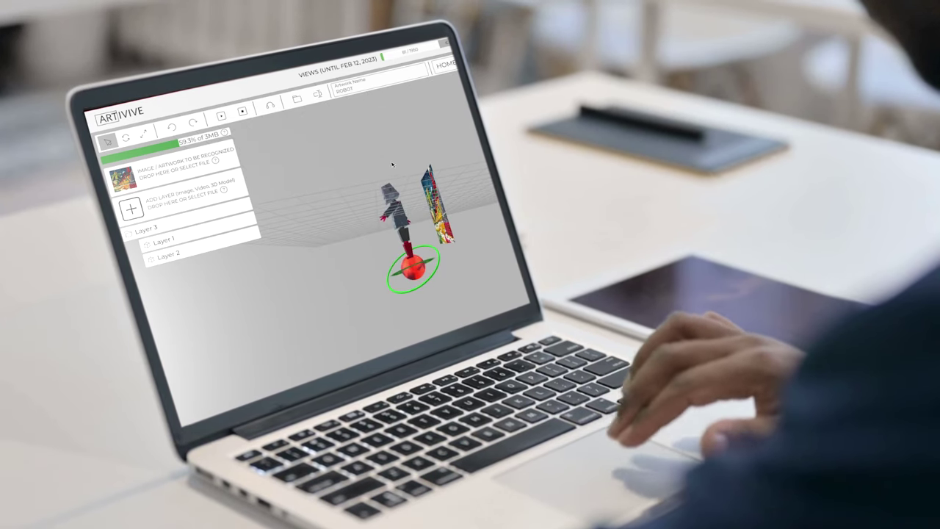
drag(375, 167, 491, 241)
scroll(491, 241, up, 3)
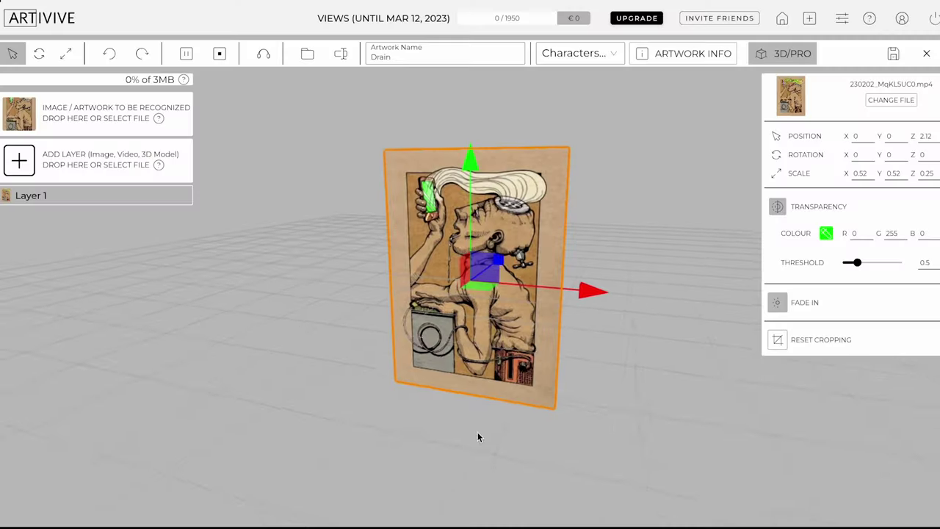
drag(477, 437, 208, 399)
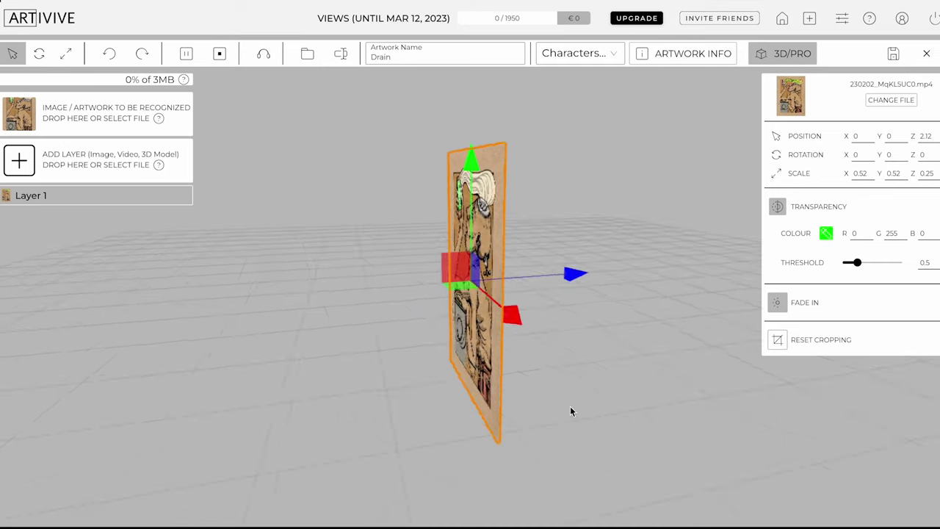
drag(571, 409, 1, 345)
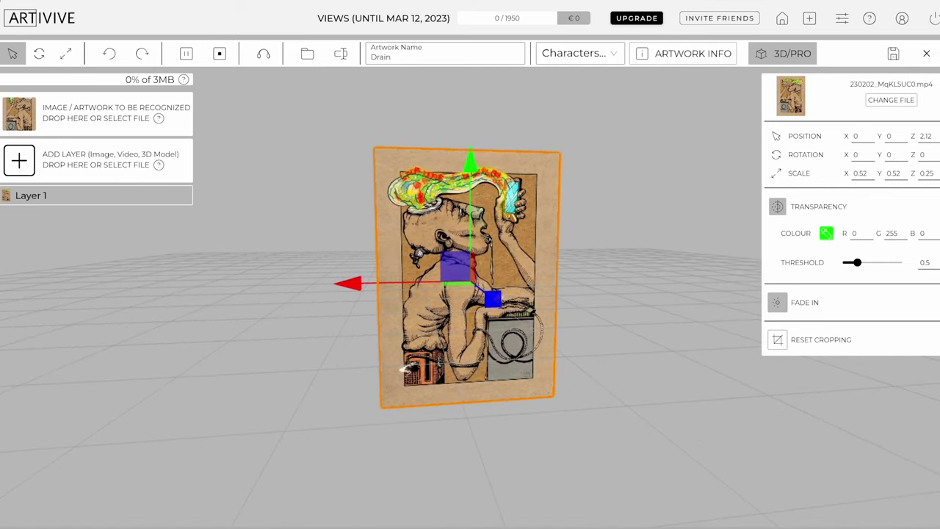
mouse_move(206, 108)
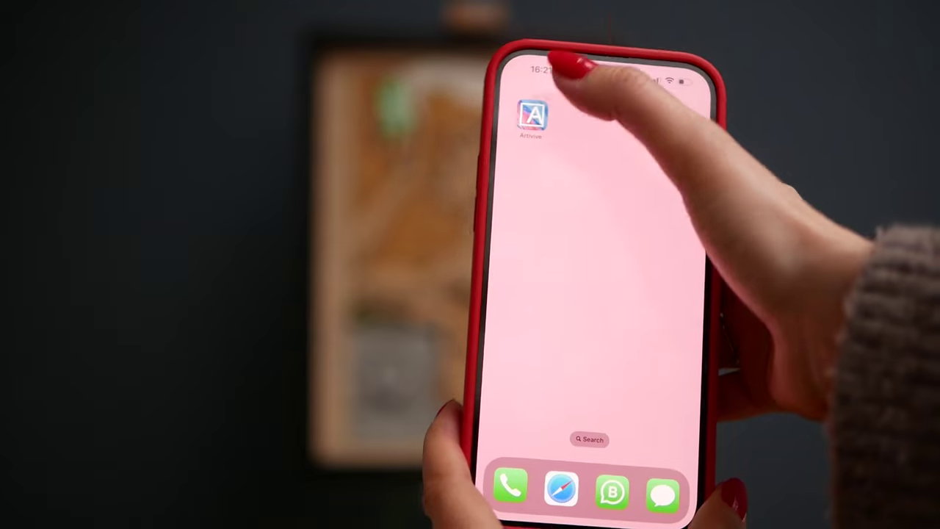
click(532, 115)
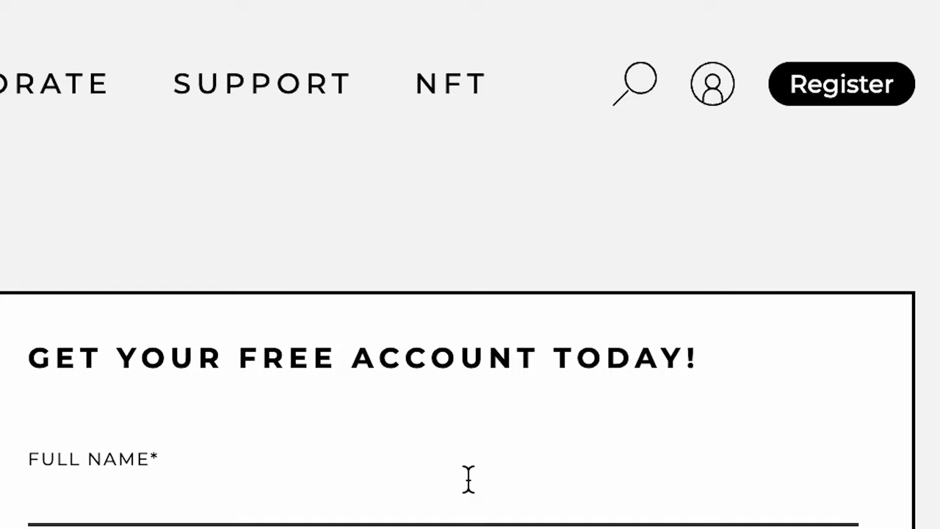
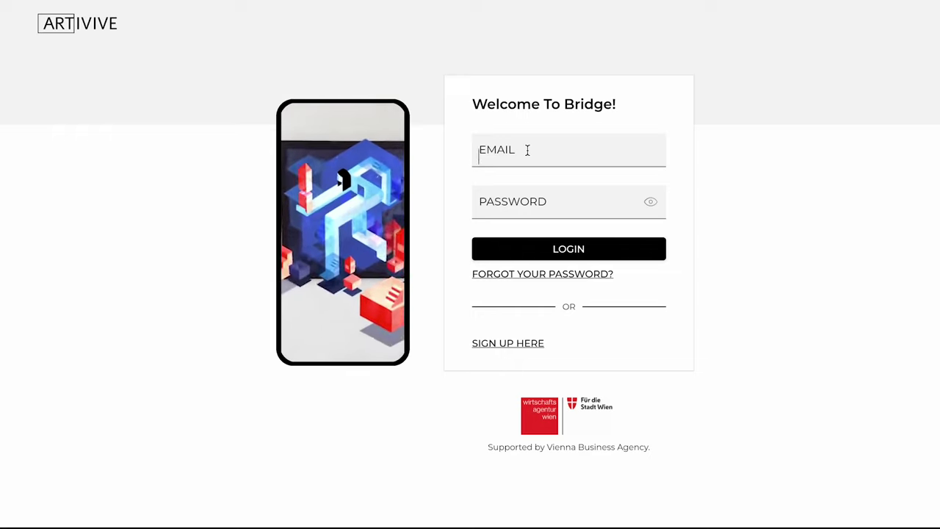
Step: Enter the registration name, then log in to Bridge with the account e-mail and password
click(526, 149)
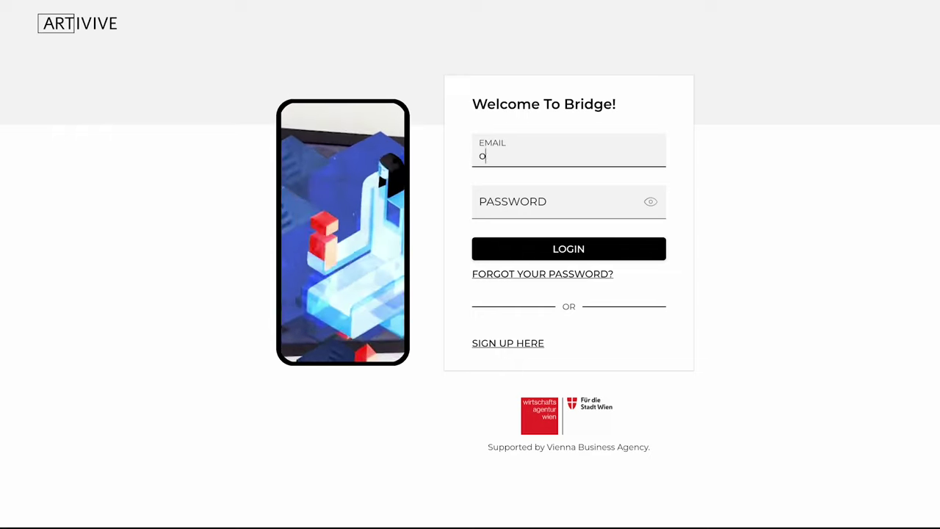
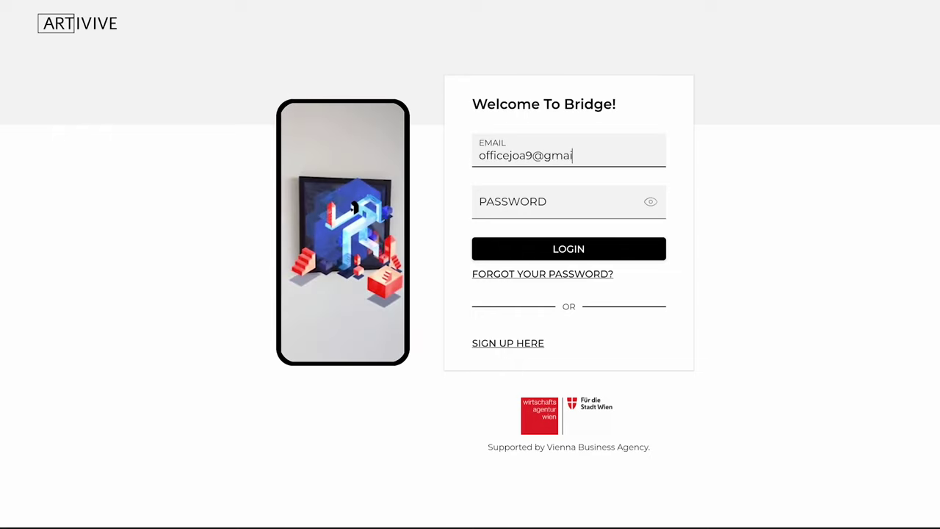
click(528, 207)
text(••••••••••)
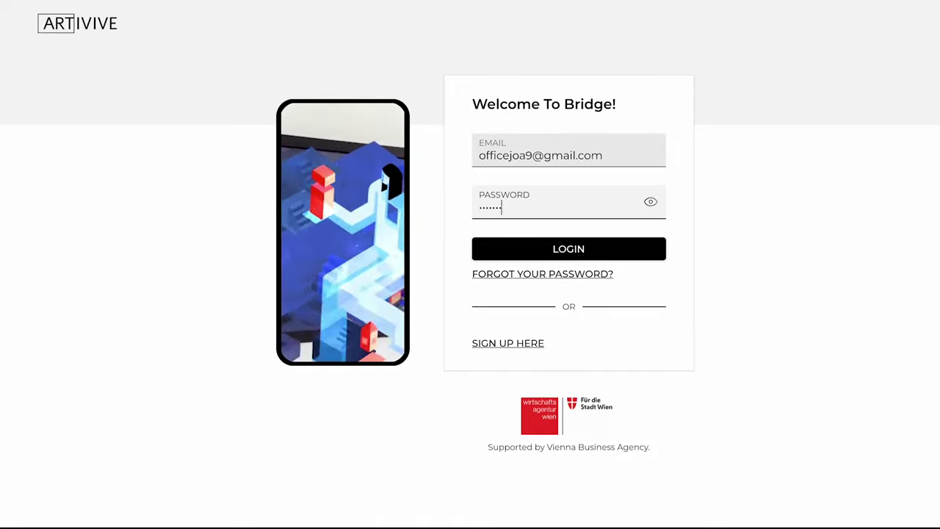
key(Return)
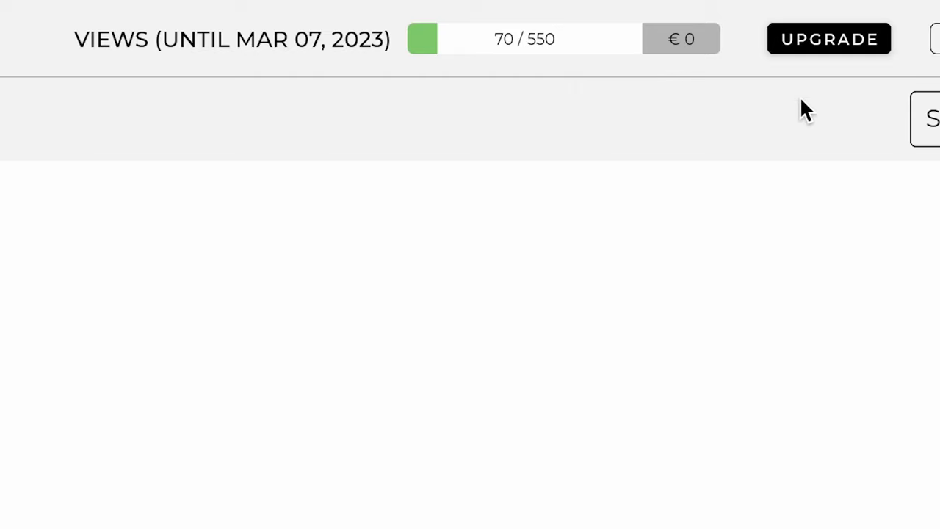
Step: View the upgrade plans, cancel the invite-friends form, and show the add-artwork-or-folder options
click(847, 45)
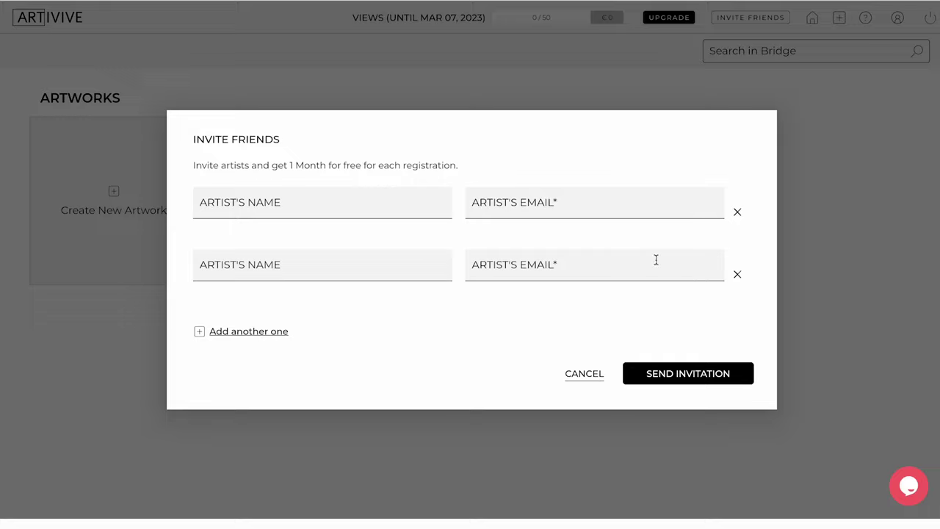
click(585, 375)
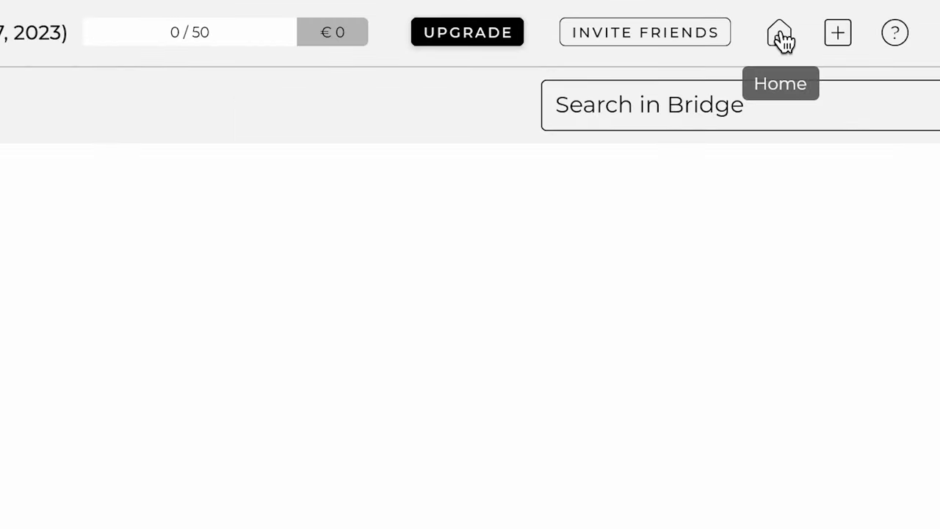
click(836, 41)
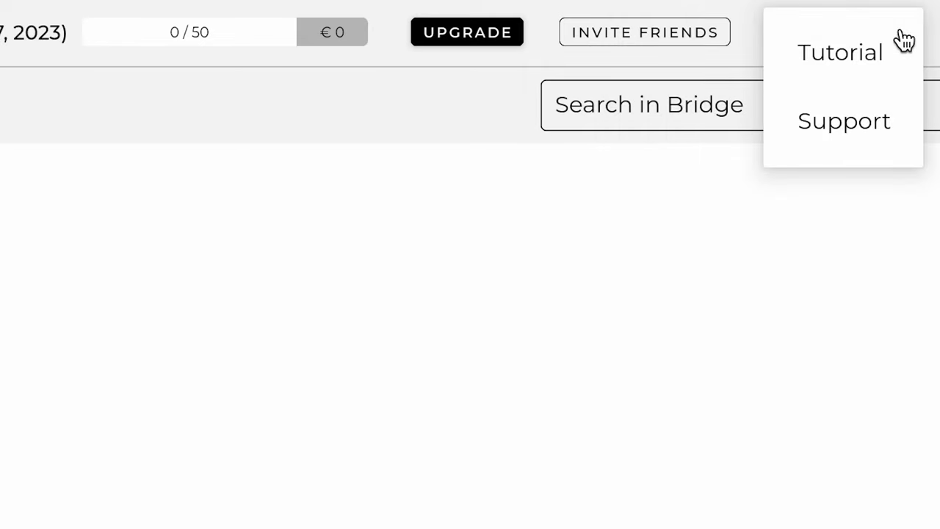
Step: Scroll through the support Knowledge Base, then return to the Bridge dashboard and start a search
click(881, 136)
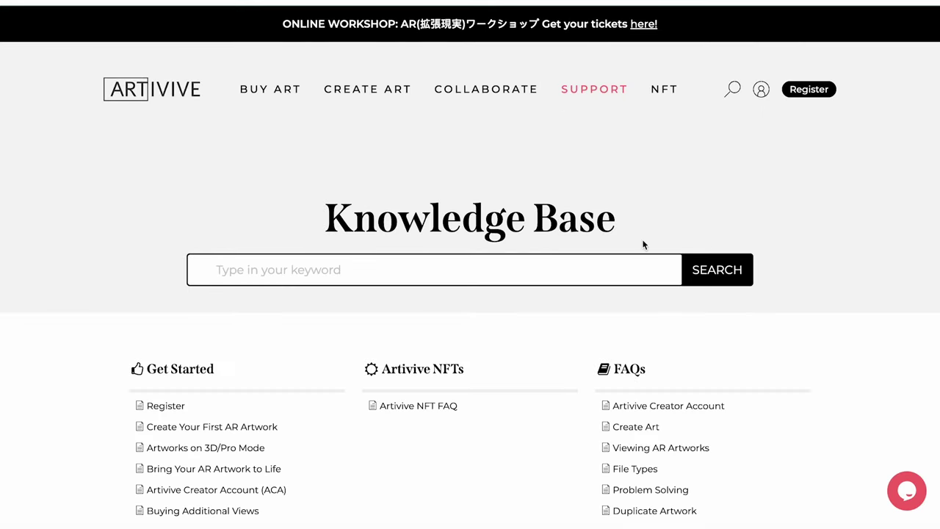
scroll(642, 241, down, 4)
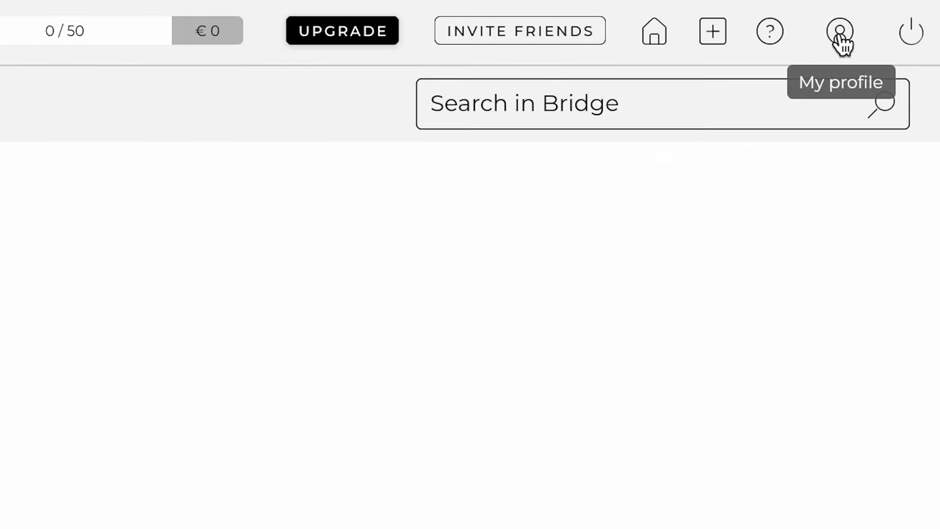
click(838, 33)
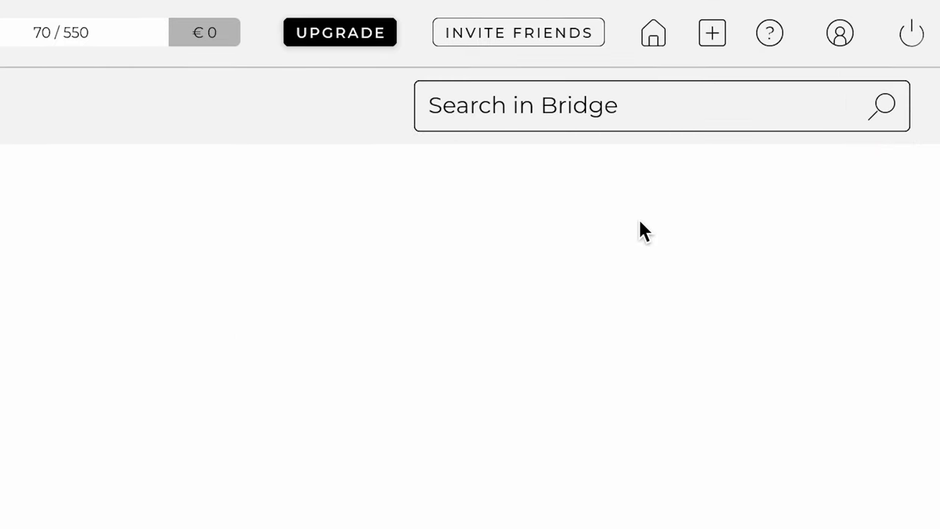
click(525, 106)
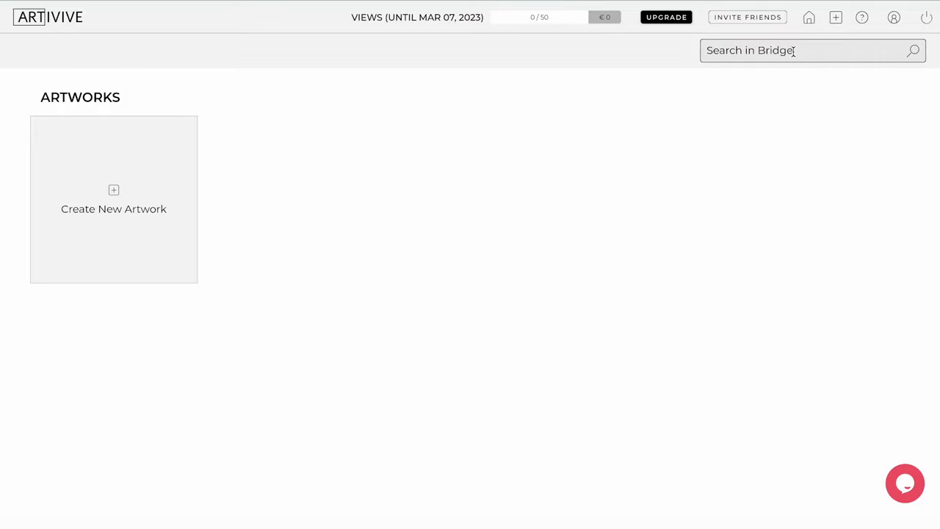
Step: Create a new artwork with mario_toy.png as its trigger image
click(793, 51)
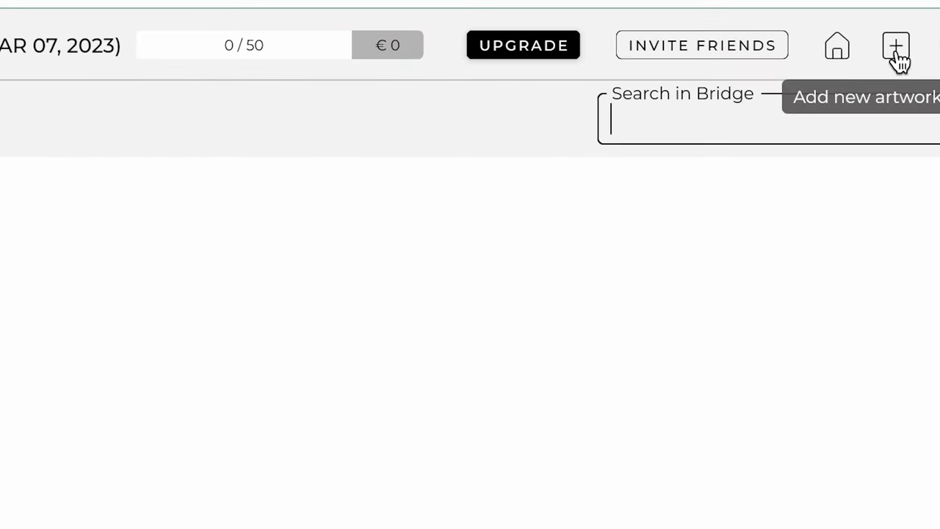
click(895, 50)
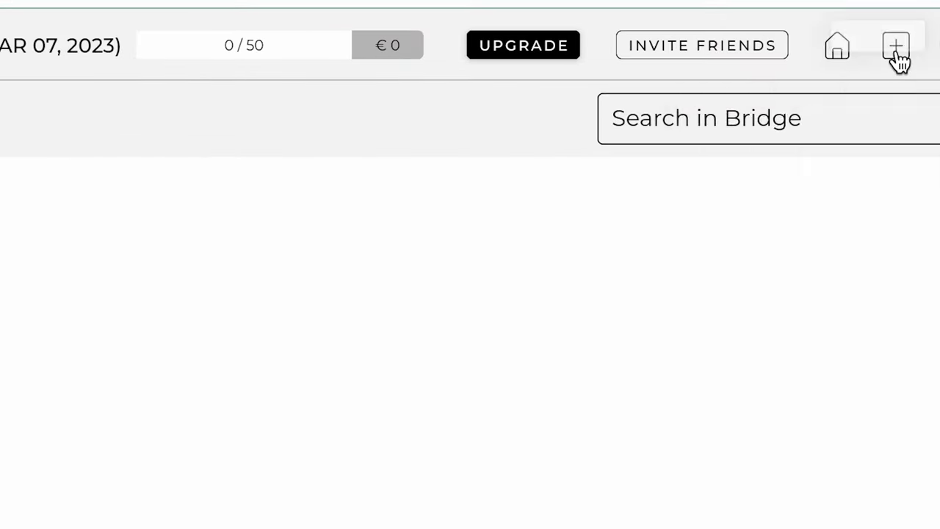
click(850, 82)
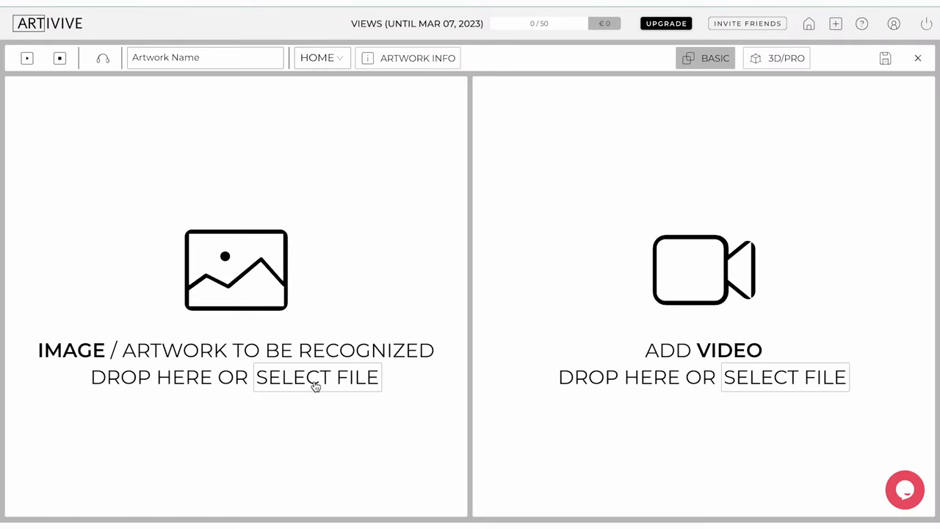
click(315, 376)
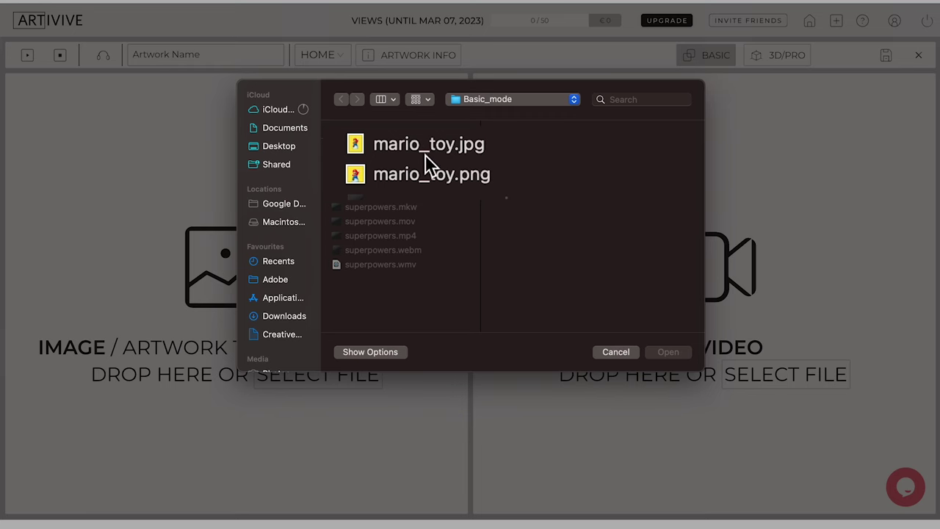
click(425, 175)
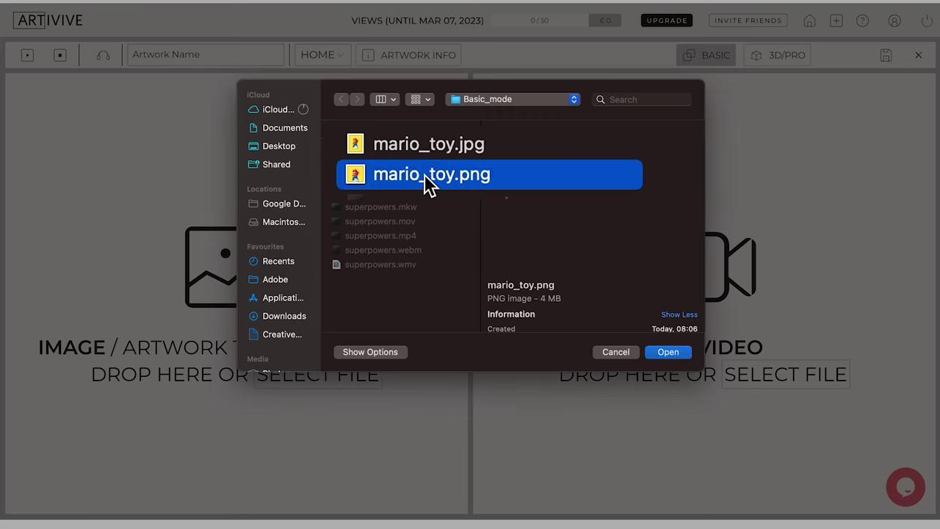
click(674, 353)
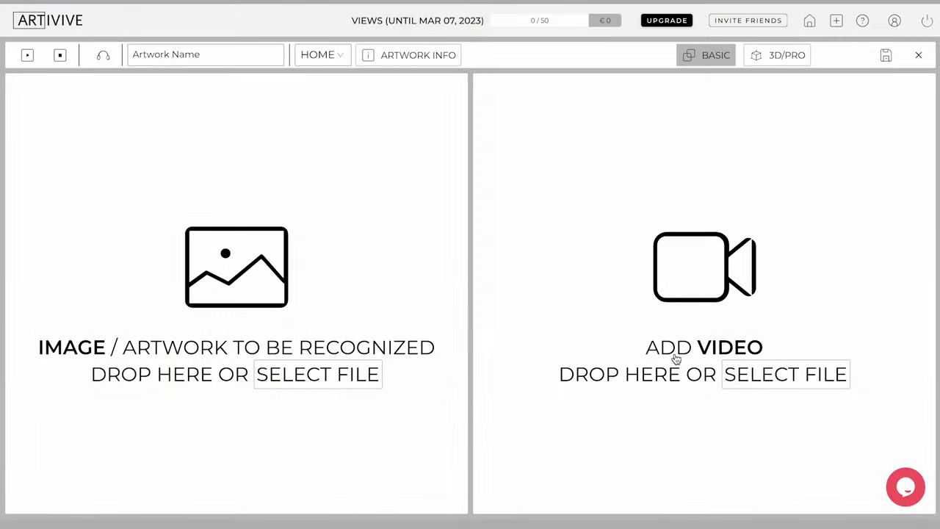
Step: Add superpowers.mp4 as the artwork's overlay video
click(743, 376)
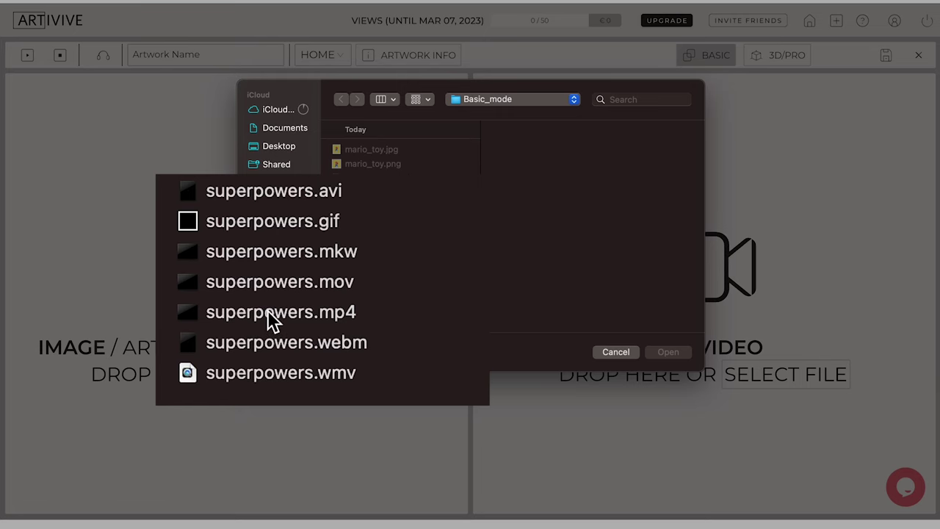
click(381, 236)
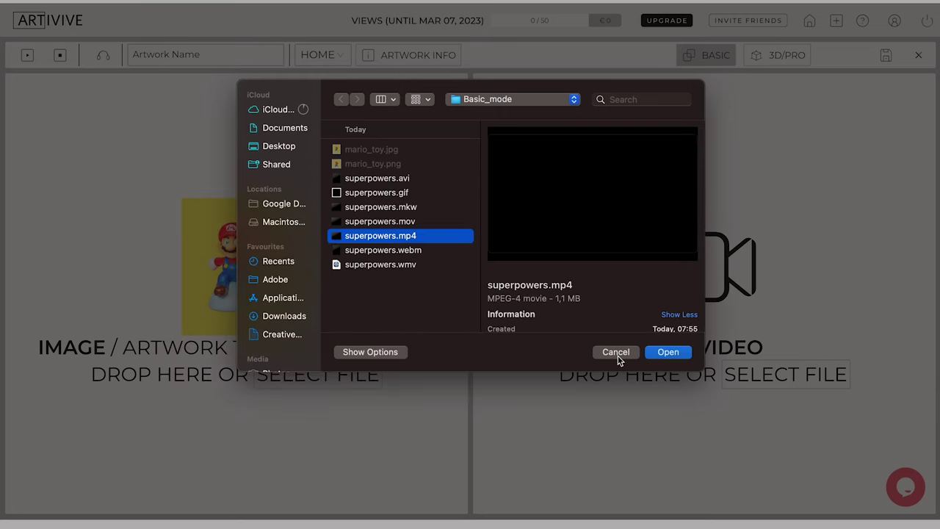
click(668, 352)
Step: Enable video transparency, key out black with the eyedropper, and set threshold near 0.67
click(772, 184)
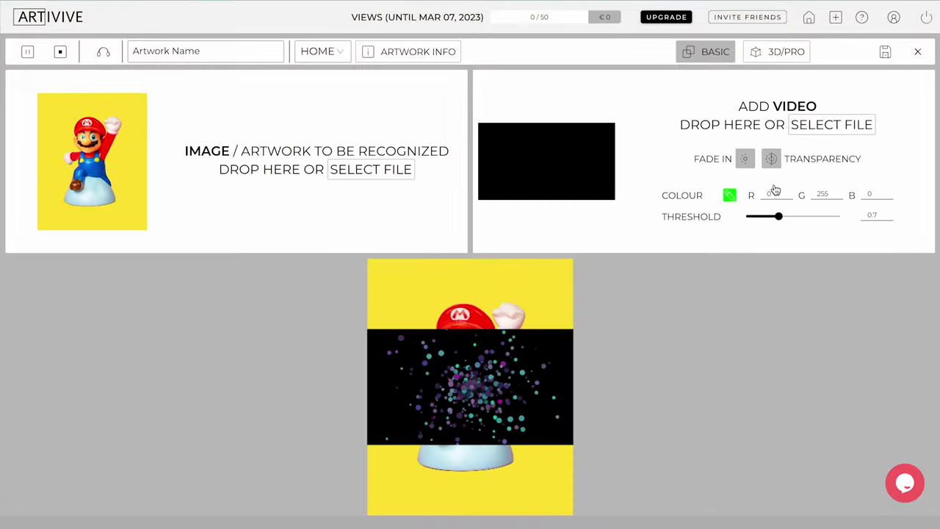
click(665, 261)
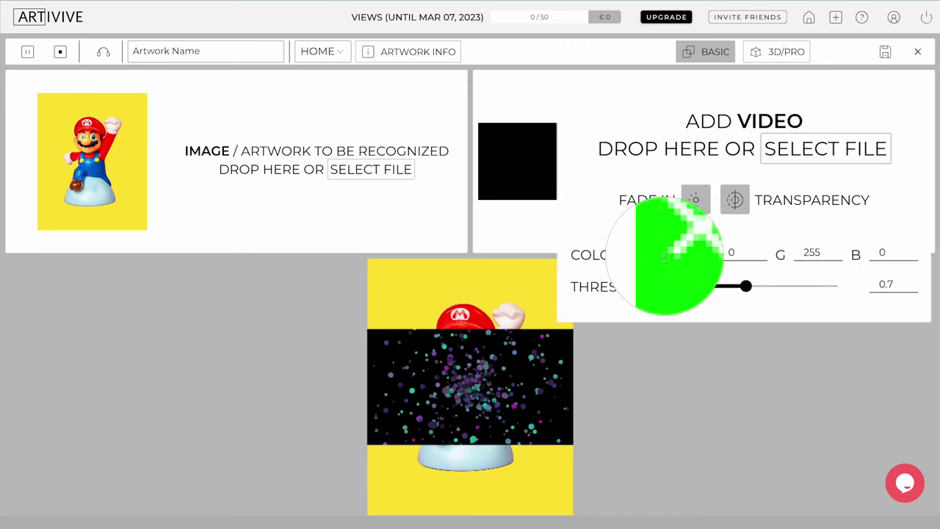
click(539, 359)
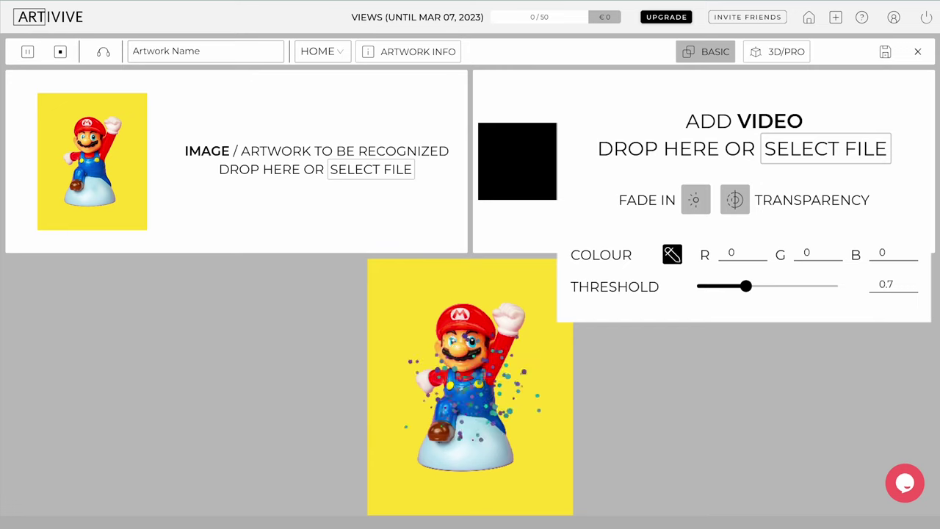
drag(748, 287, 746, 292)
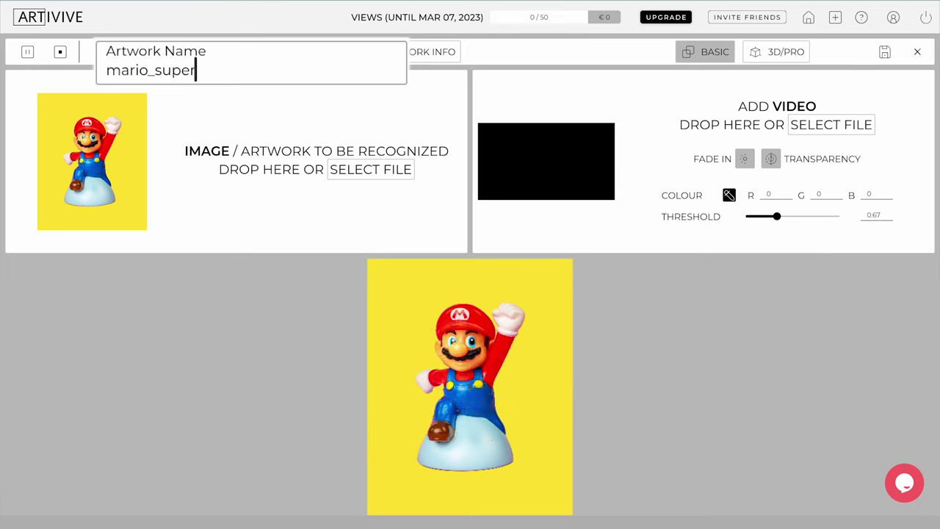
Step: Name the artwork mario_superpowers, save it, and play then stop its dashboard preview
text(powers)
key(Return)
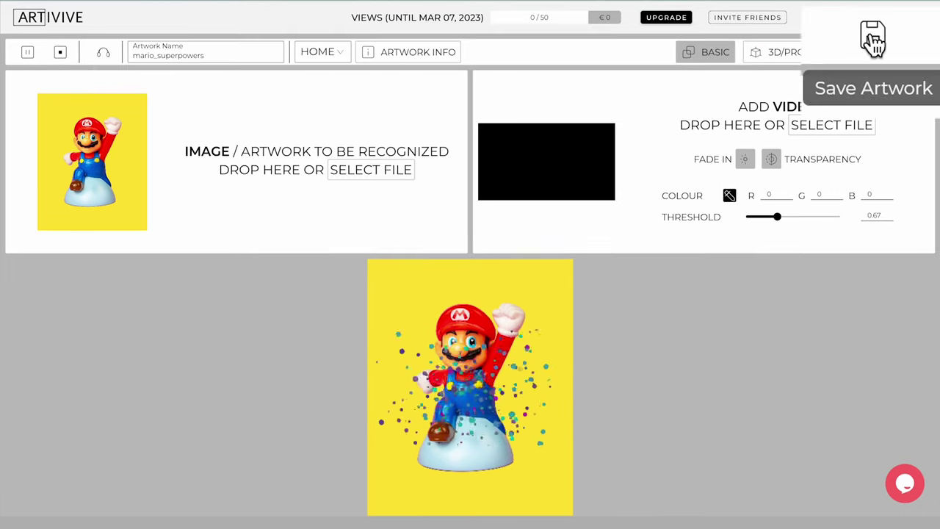
click(873, 38)
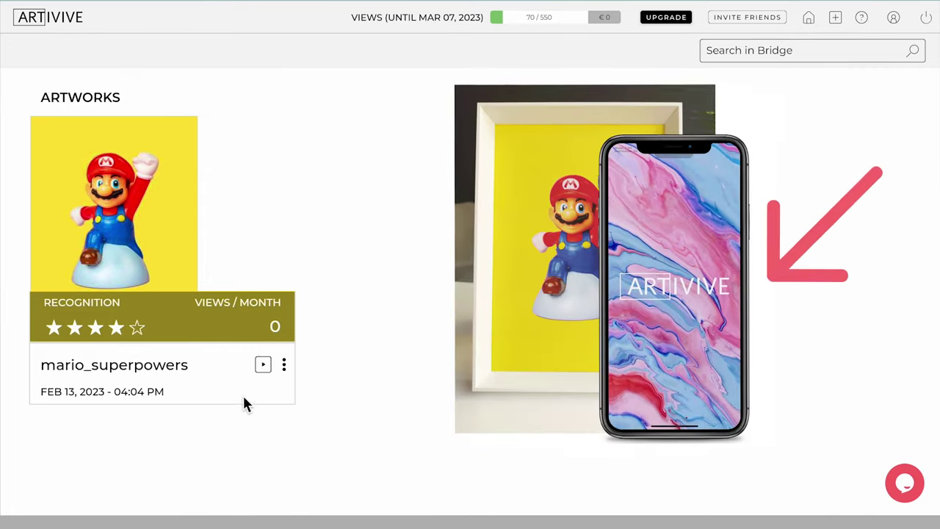
click(262, 369)
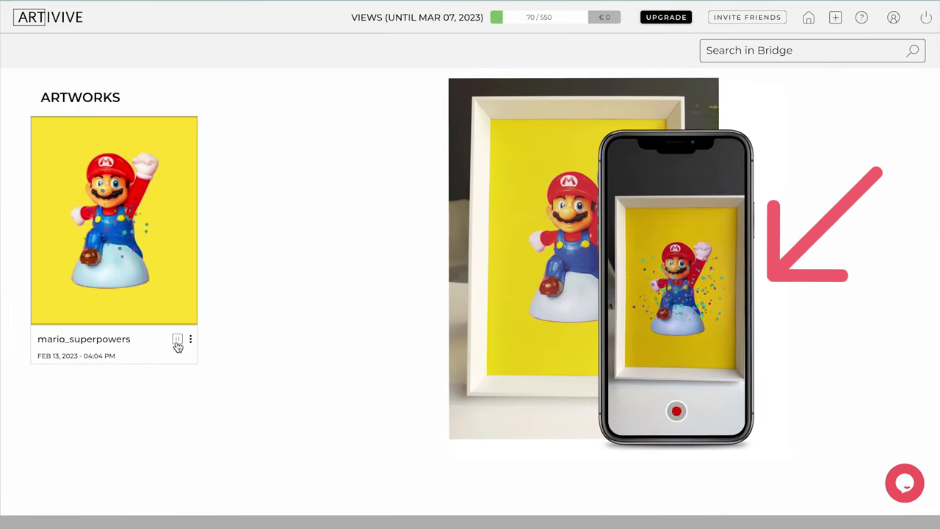
click(178, 343)
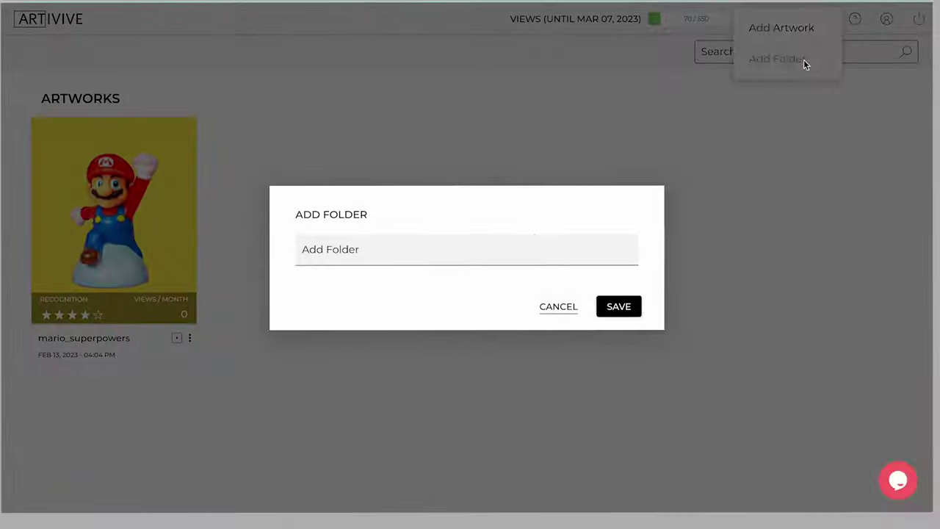
Step: Create the AR_ART folder and drag the mario_superpowers artwork card into it
click(524, 243)
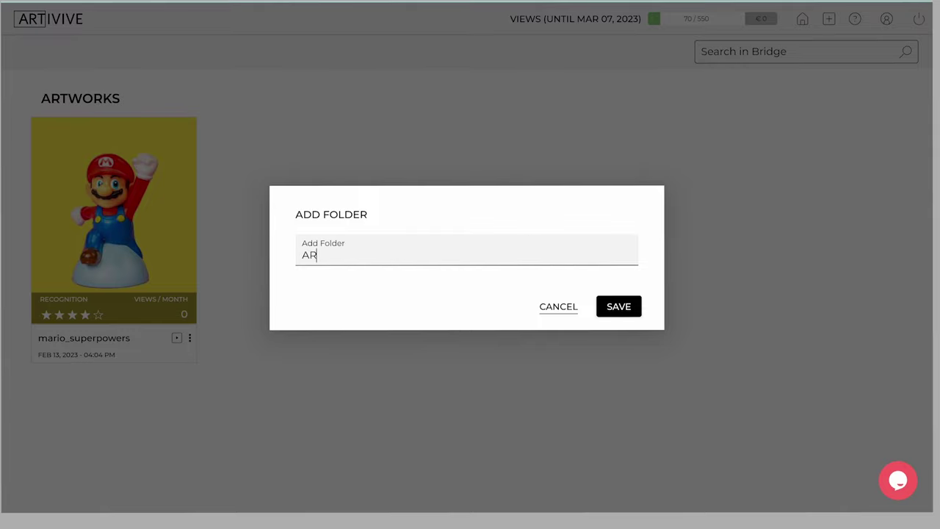
text(AR_ART)
click(617, 305)
drag(180, 292, 133, 132)
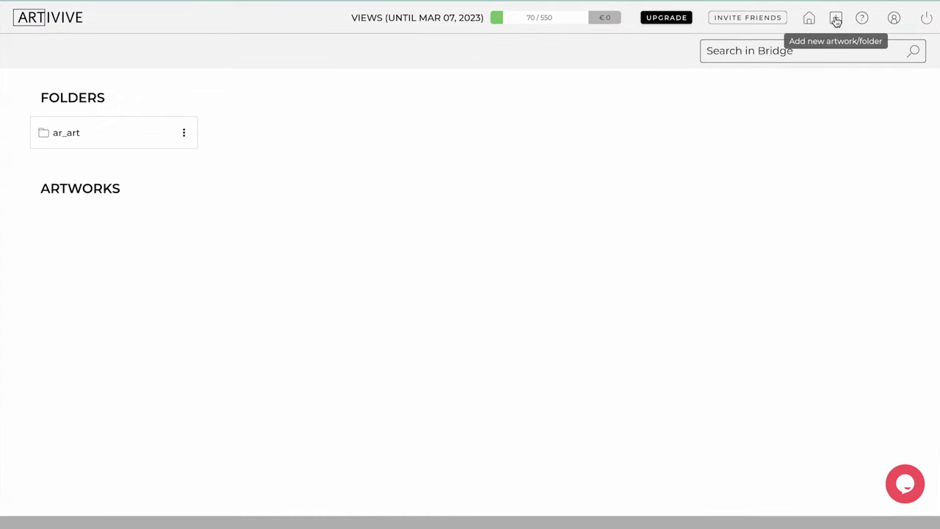
Step: Start a new 3D/PRO artwork and load NICO.png from trigger_image as its trigger image
click(836, 18)
click(825, 29)
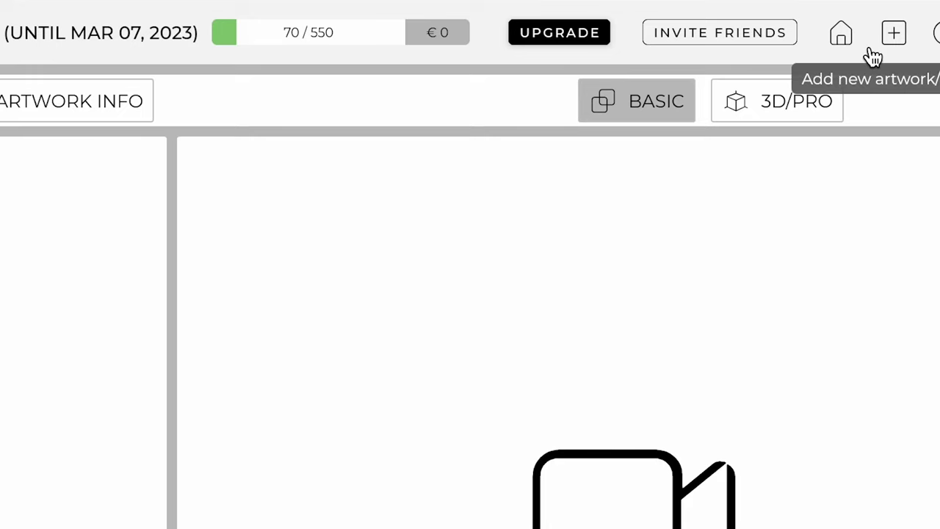
click(798, 105)
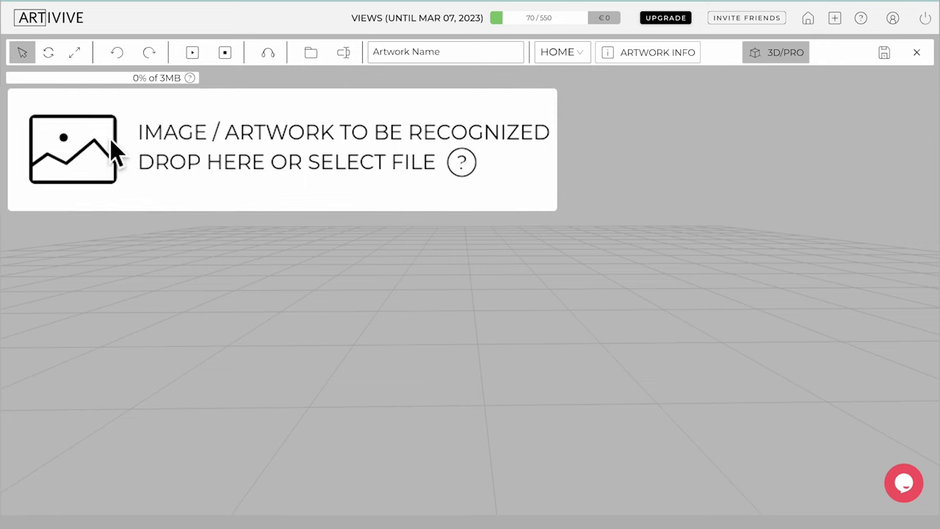
click(33, 115)
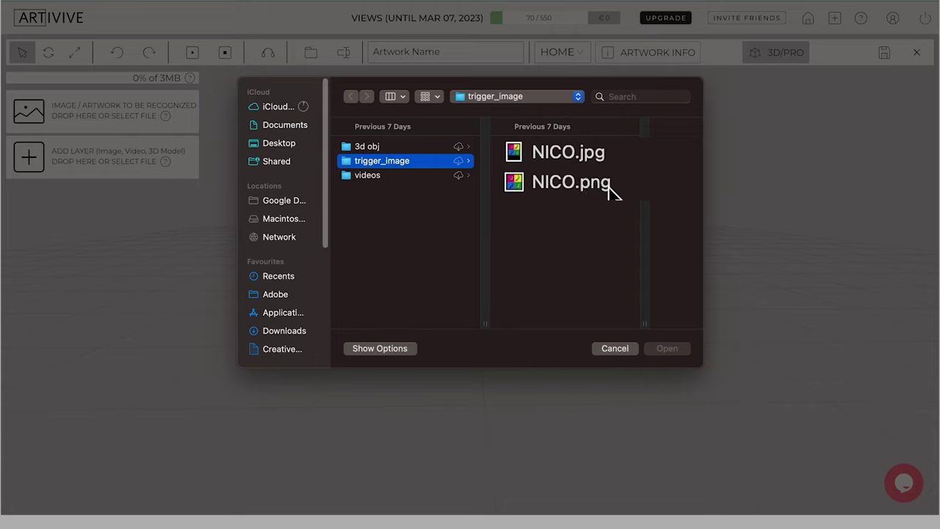
click(536, 160)
click(666, 348)
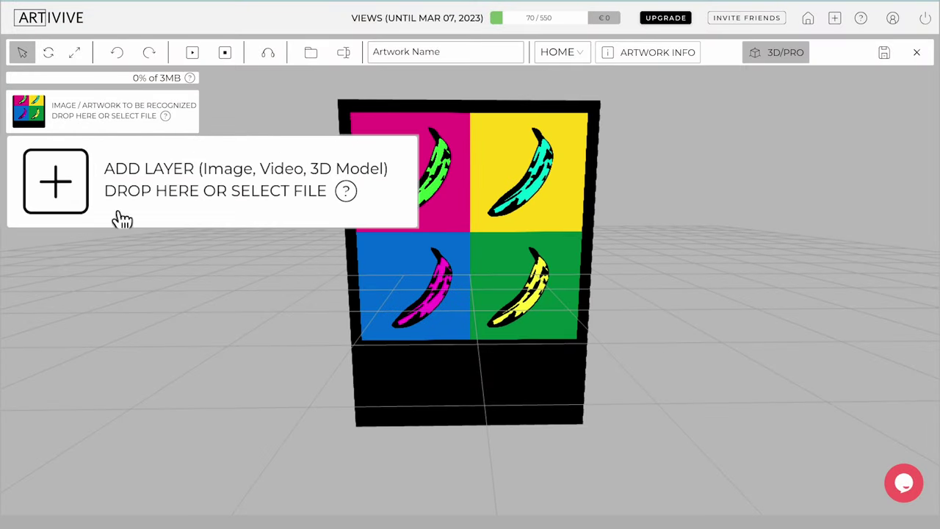
Step: Browse to the 3d obj folder and load banana.zip as a 3D model layer
click(33, 162)
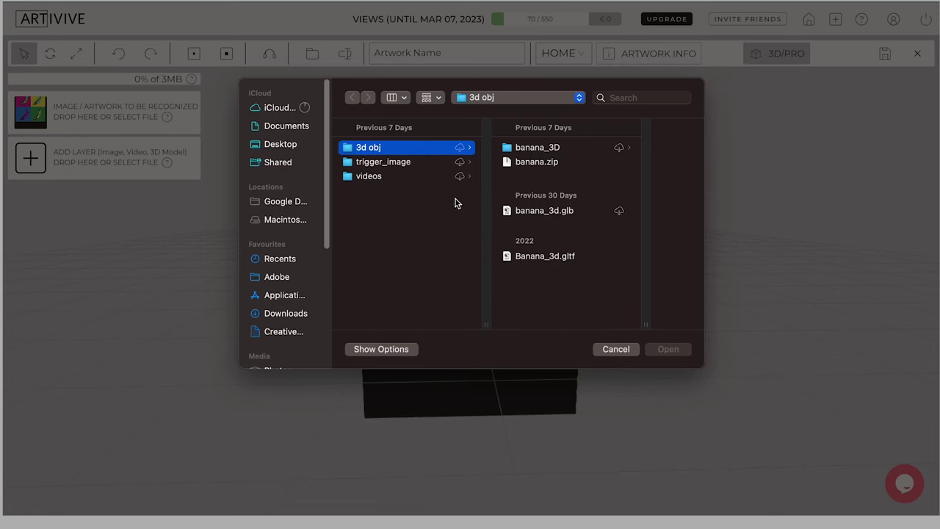
click(389, 163)
click(381, 178)
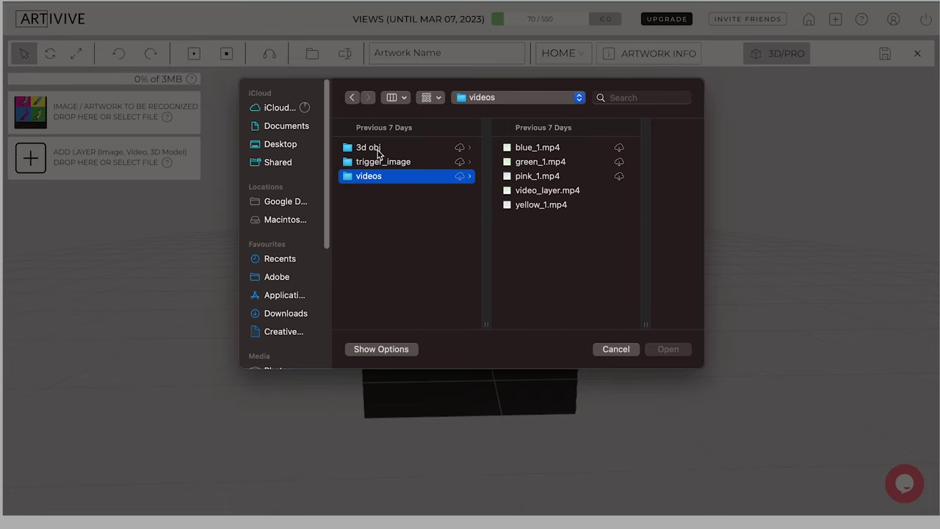
click(378, 151)
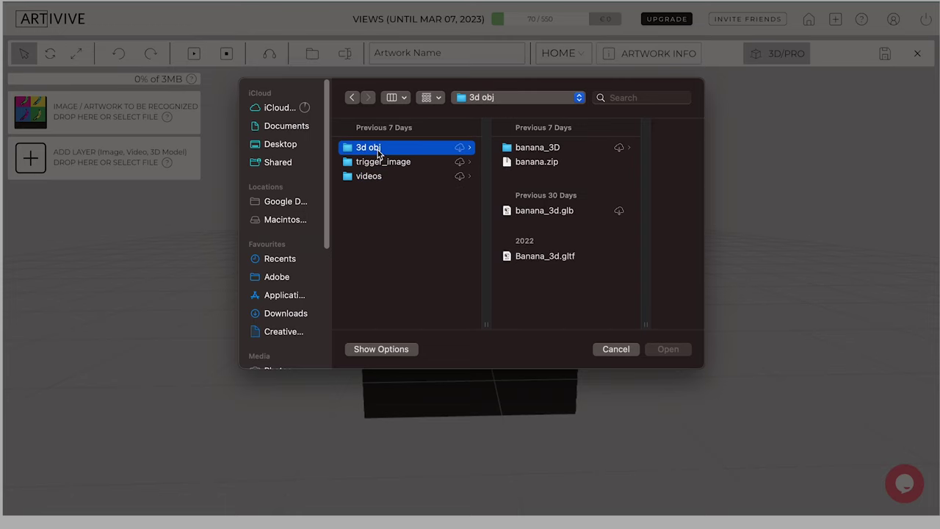
click(533, 211)
click(472, 257)
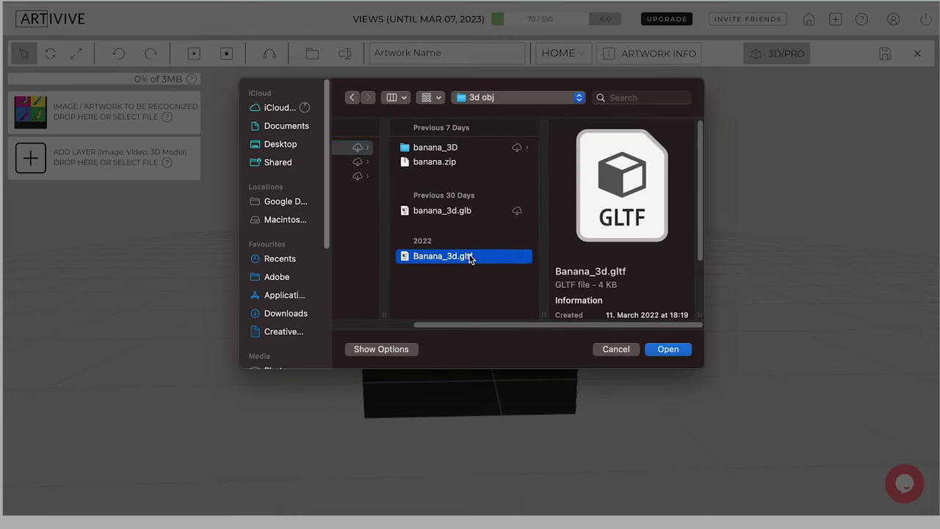
click(433, 163)
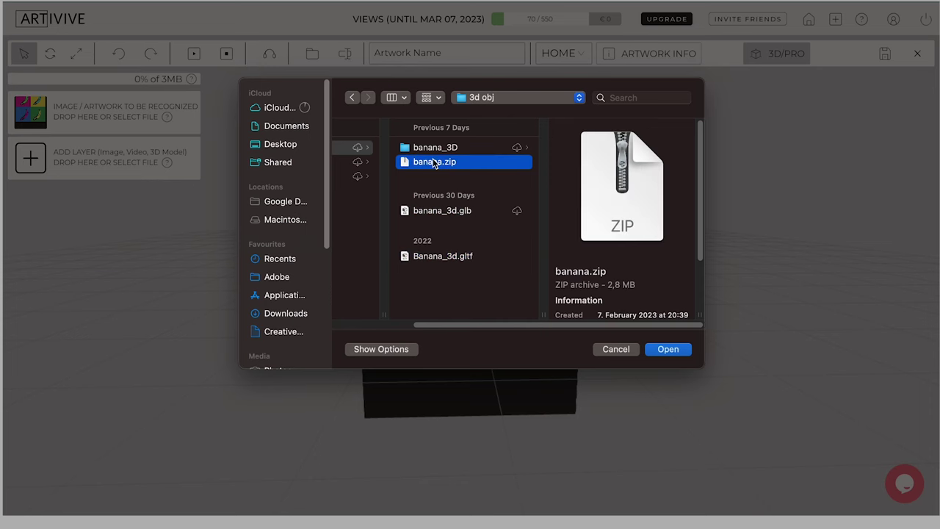
click(668, 349)
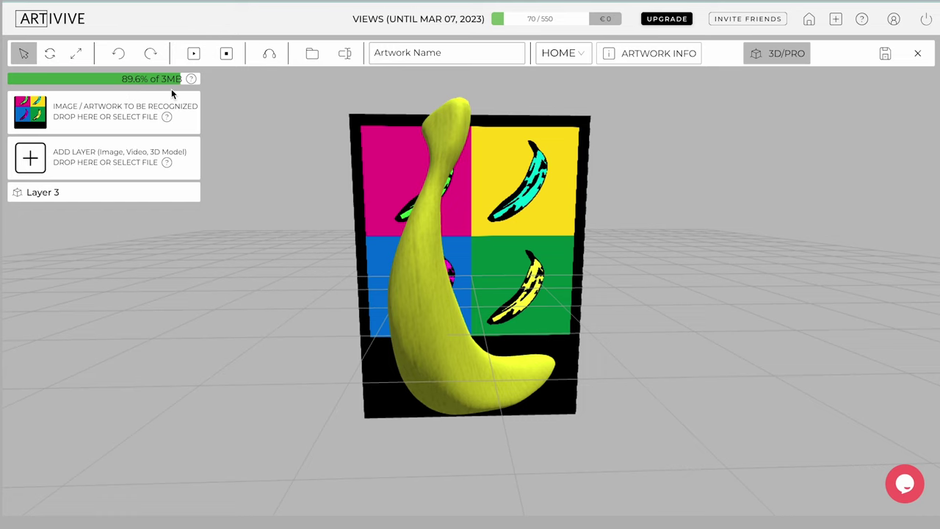
mouse_move(166, 163)
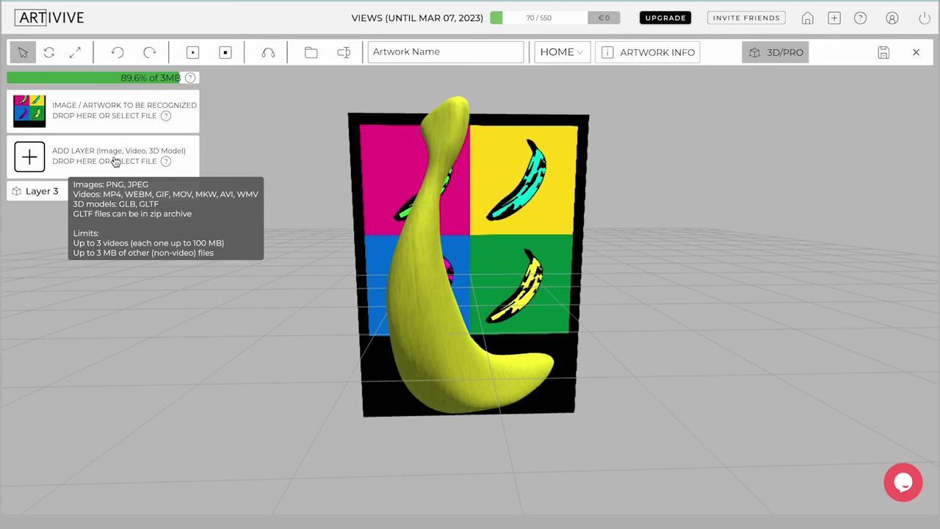
Step: Add video_layer.mp4 as a new layer and view the scene at an angle
click(31, 157)
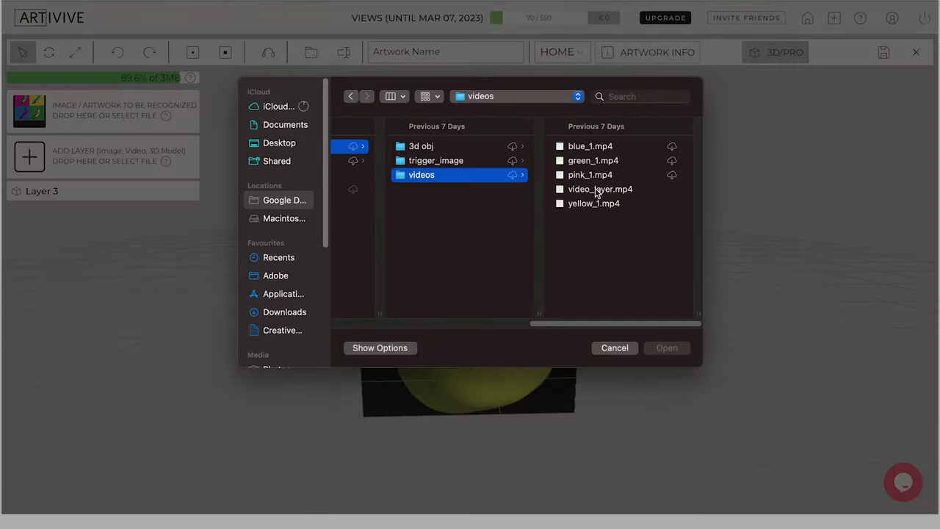
click(596, 190)
click(671, 349)
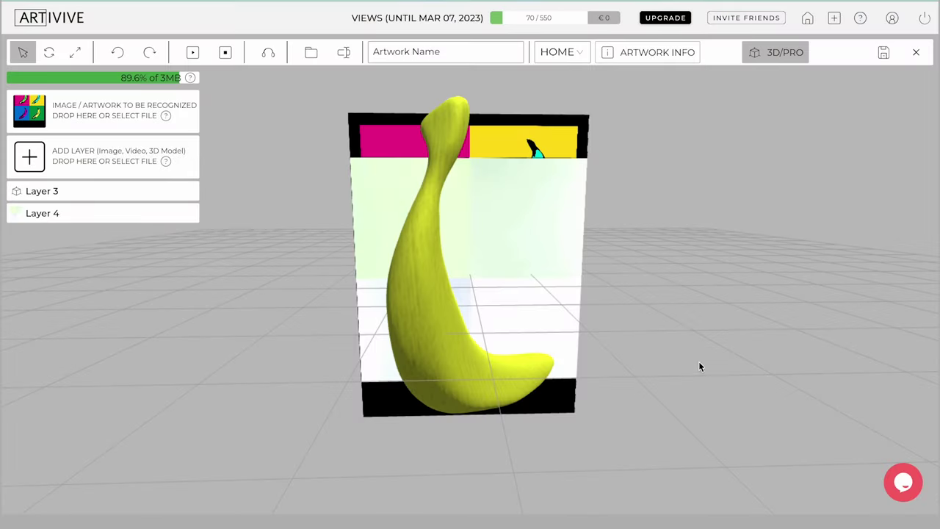
drag(698, 366, 848, 381)
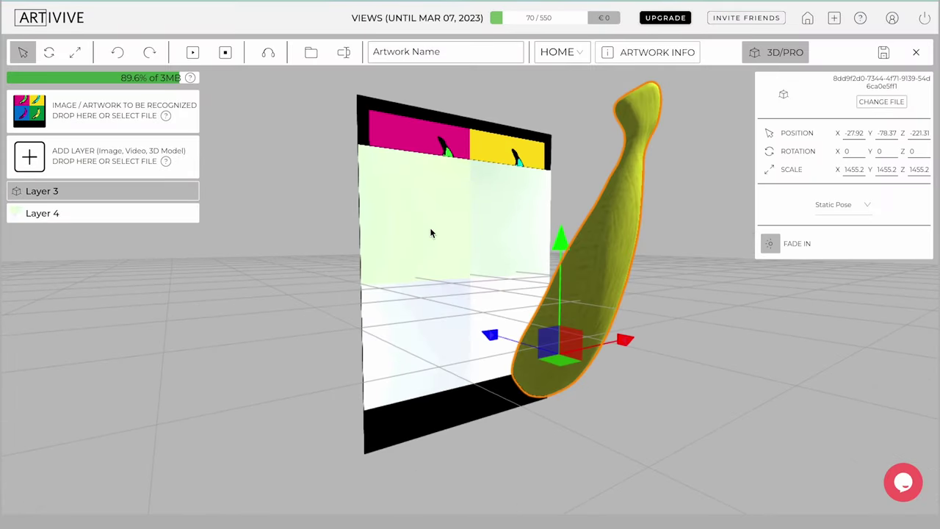
Step: Key out Layer 4's pale background with transparency, play it, and set threshold to 0.38
click(431, 233)
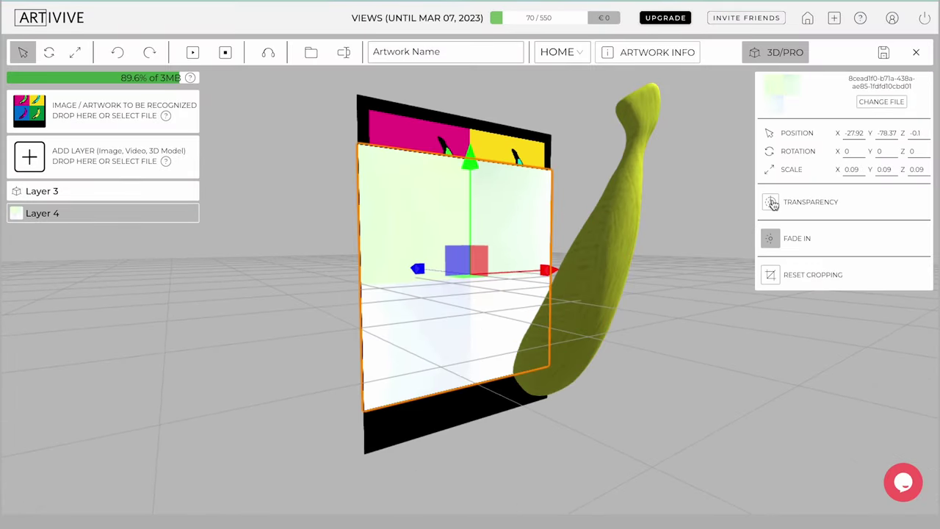
click(772, 203)
click(818, 227)
click(482, 220)
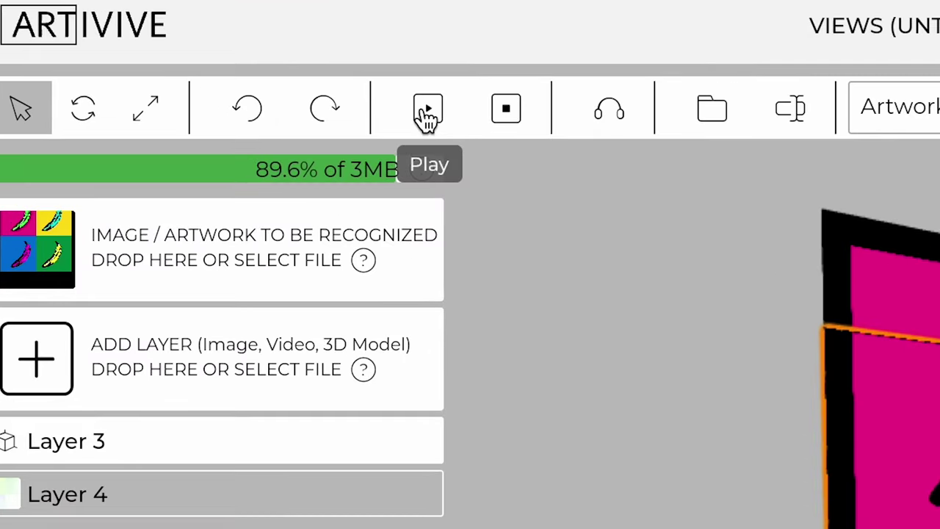
click(427, 112)
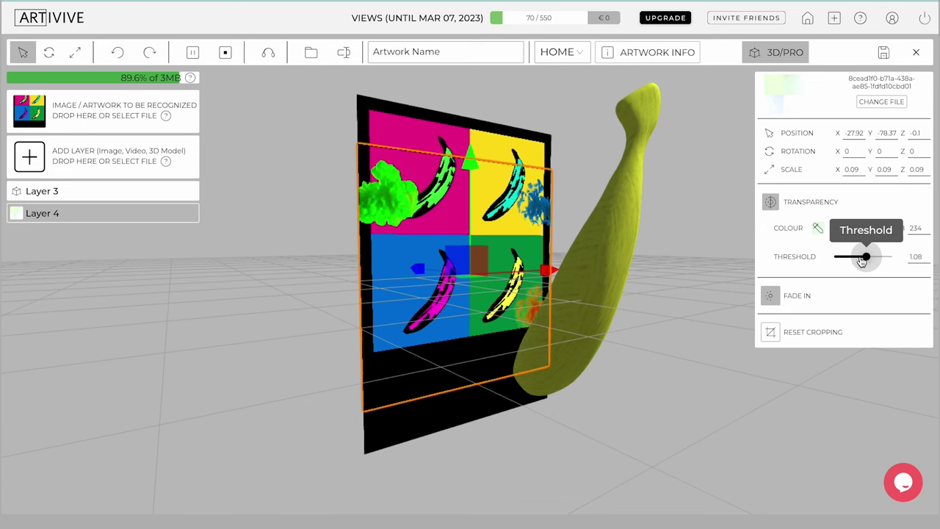
drag(862, 261, 846, 261)
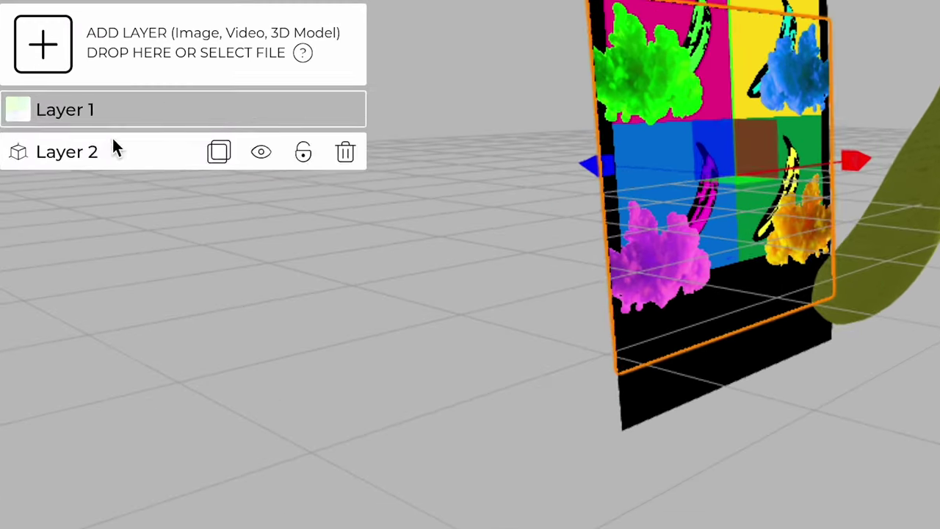
Step: Raise the smoke video plane (Layer 1) higher over the trigger image
click(65, 210)
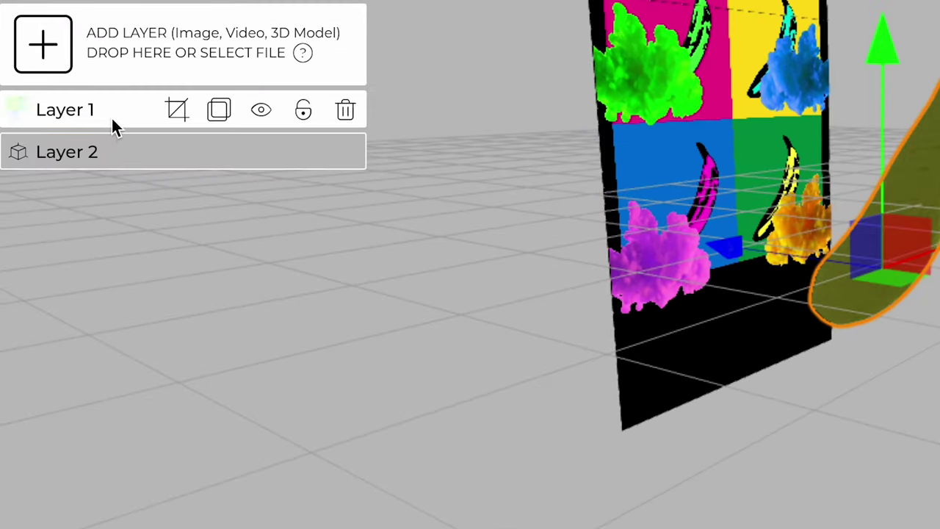
click(111, 116)
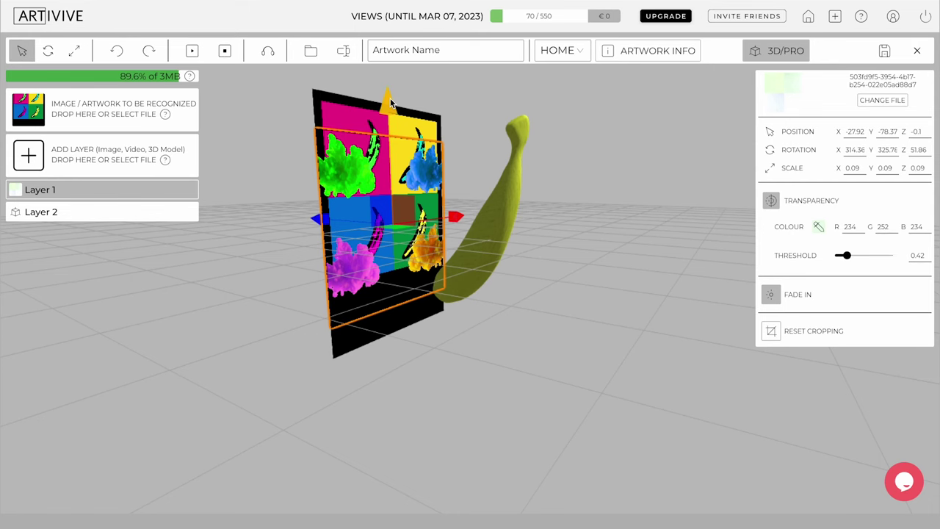
drag(391, 103, 385, 71)
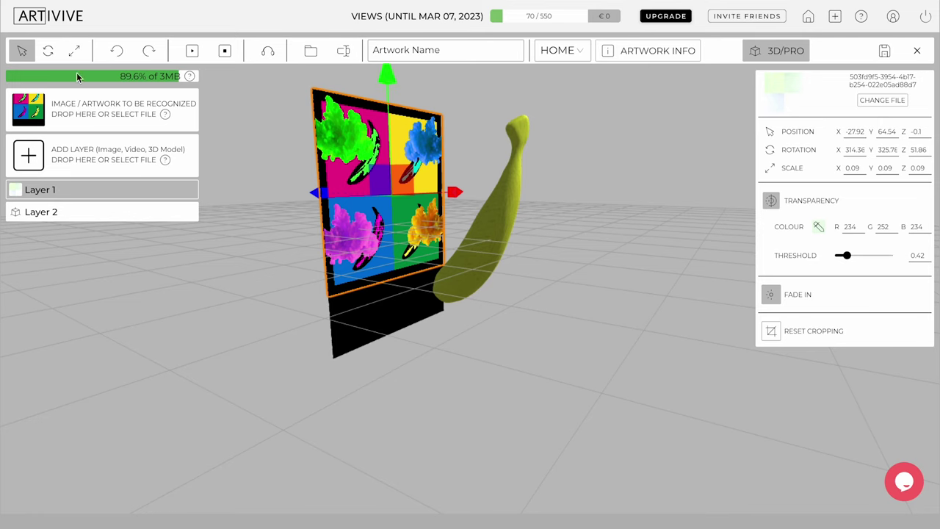
Step: Rotate the banana to lie horizontally across the artwork and shrink it to scale 1020.5
click(47, 50)
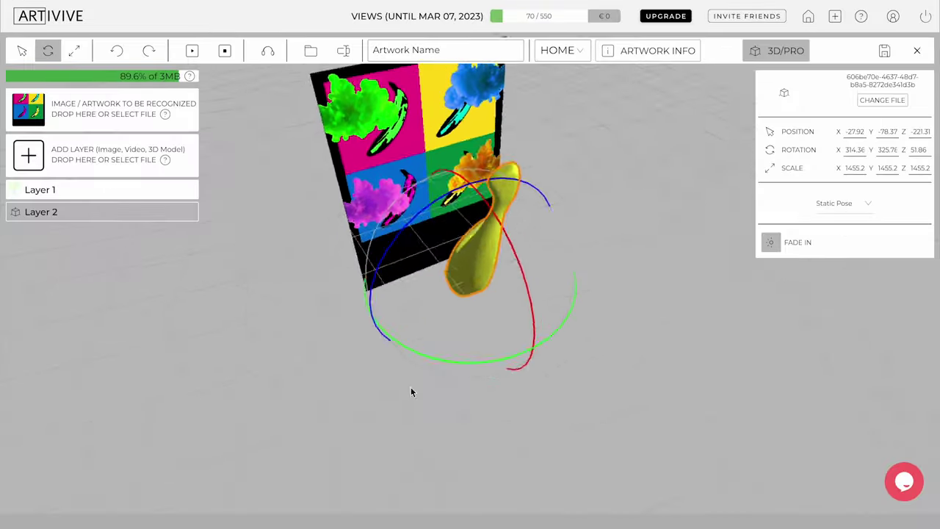
drag(412, 390, 485, 342)
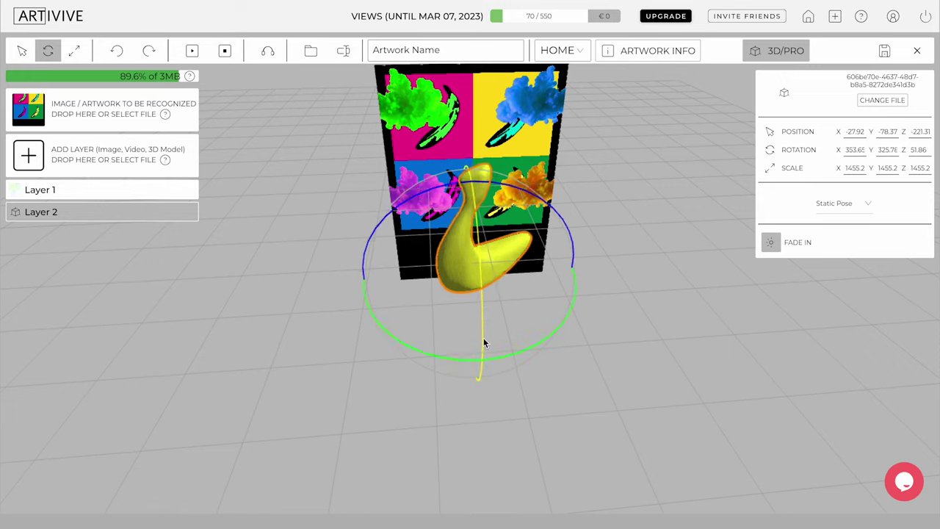
drag(563, 318, 470, 367)
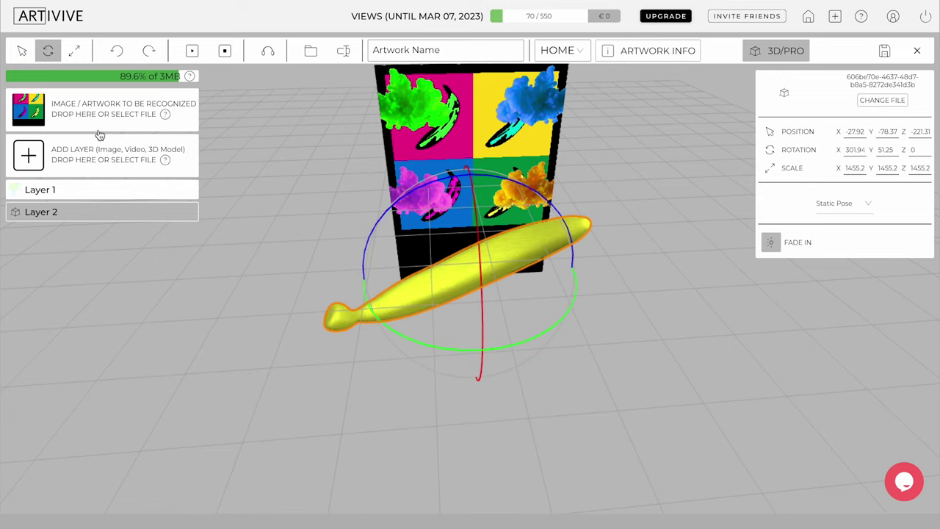
click(74, 50)
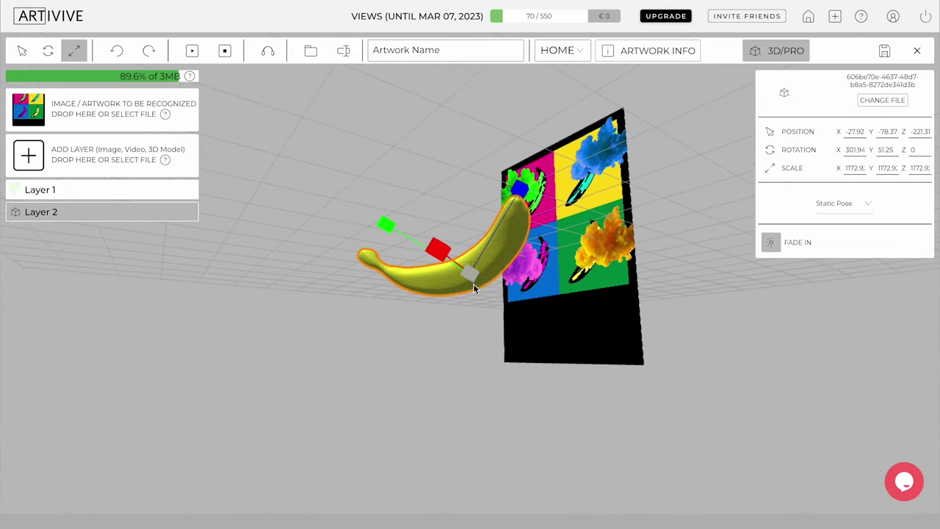
drag(481, 300, 203, 377)
Step: Preview the AR animation, undo and redo the banana shrink, then deselect the banana
click(193, 53)
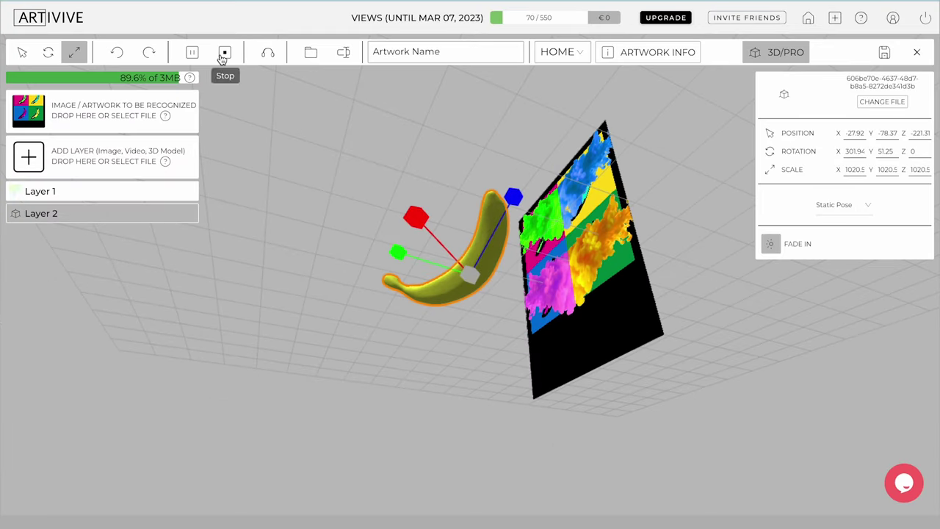
click(222, 117)
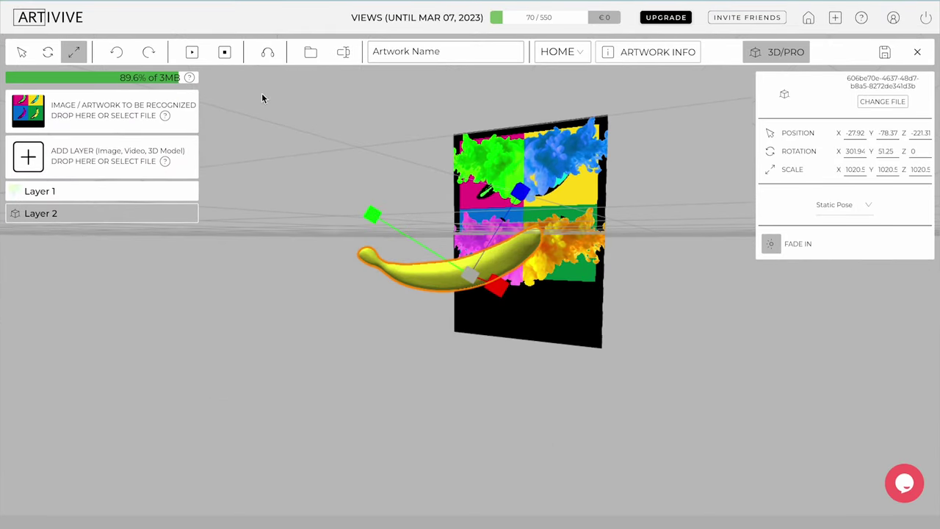
click(119, 55)
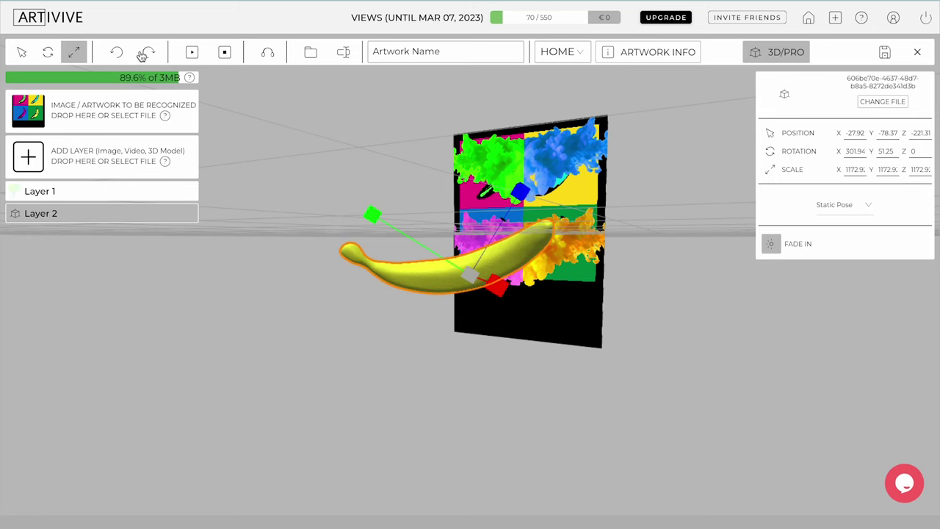
click(144, 55)
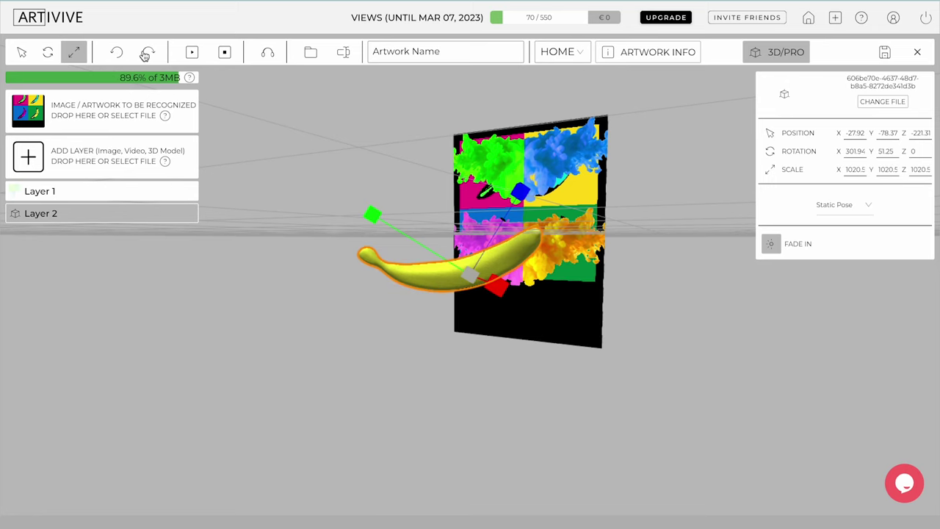
click(143, 263)
Step: Duplicate the banana layer four times, creating Layers 14–17
mouse_move(104, 212)
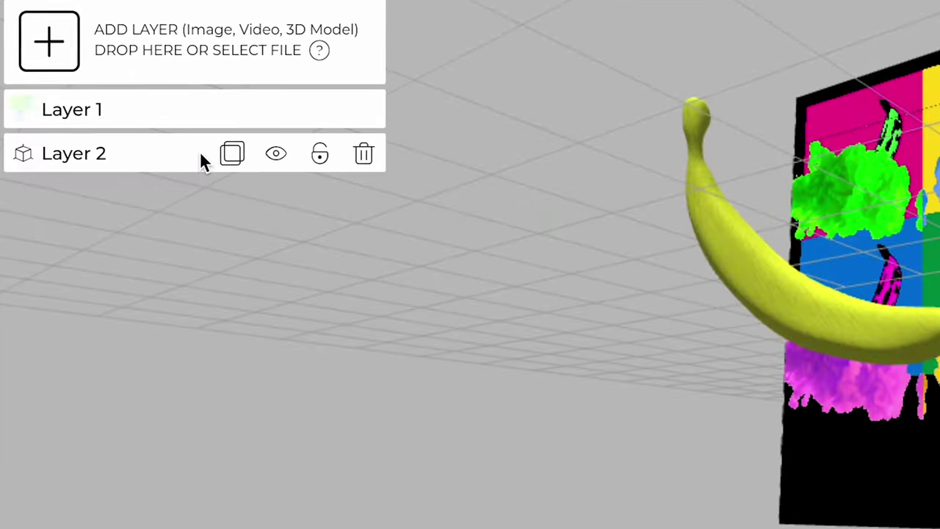
click(231, 155)
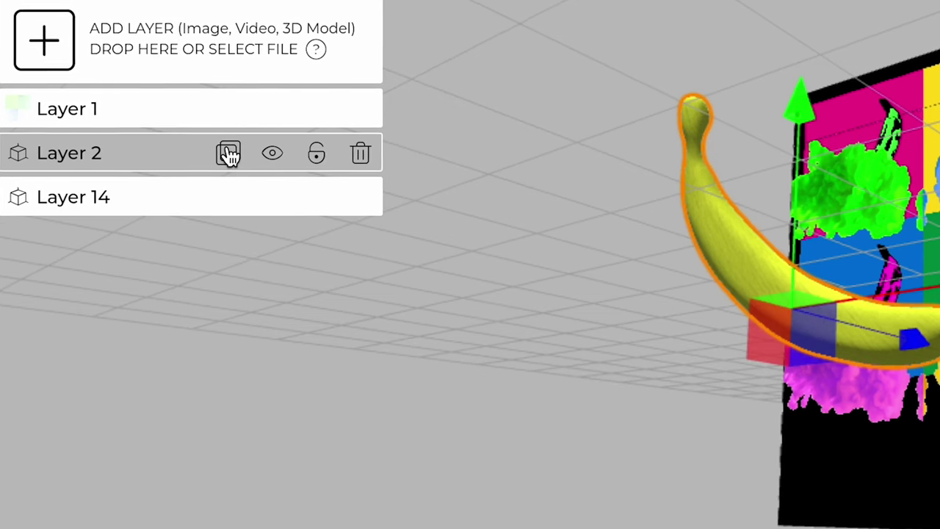
click(227, 154)
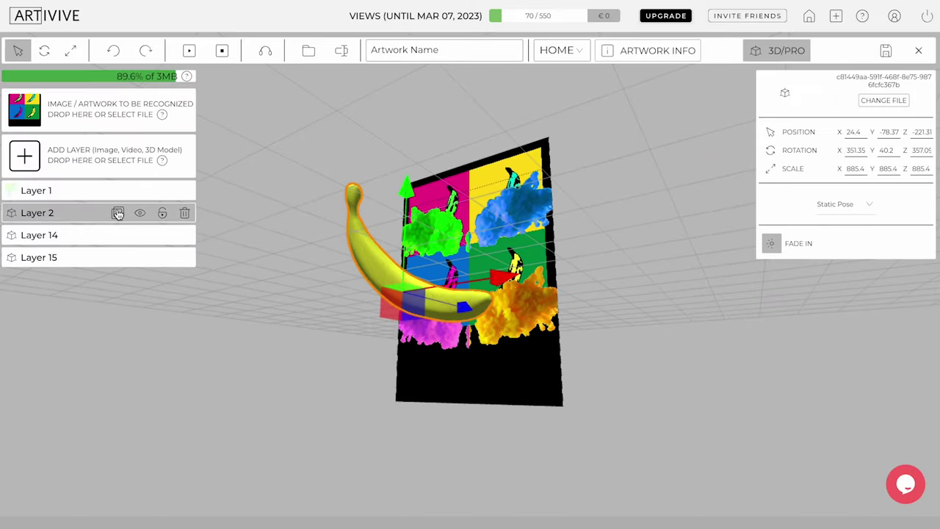
click(227, 154)
click(117, 213)
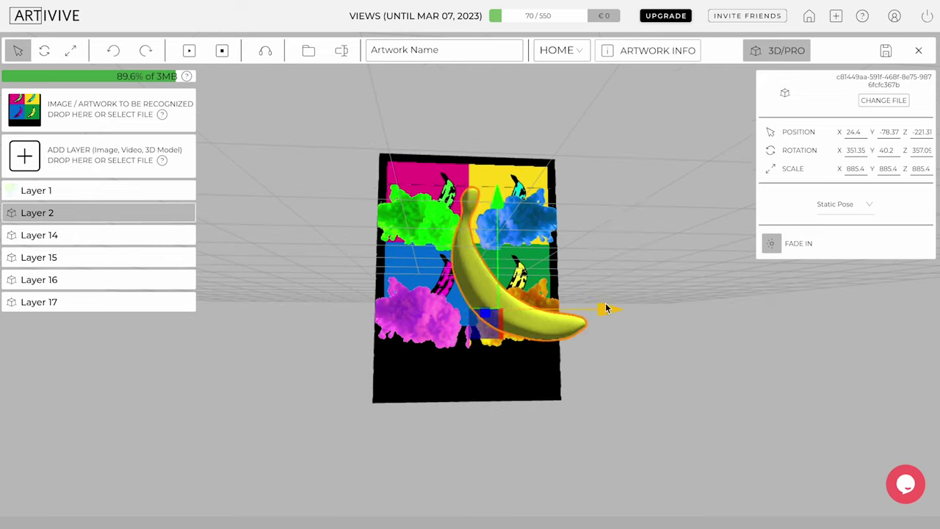
Step: Spread the banana copies: Layer 17 right, Layer 16 left, Layer 15 raised right, upper-left copy raised
drag(608, 308, 411, 329)
click(576, 332)
click(555, 315)
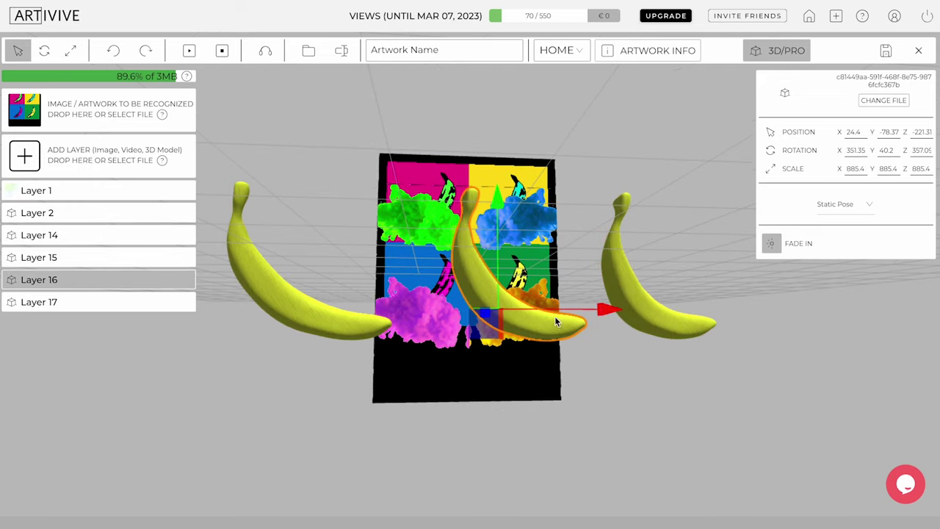
drag(540, 312, 290, 160)
click(480, 268)
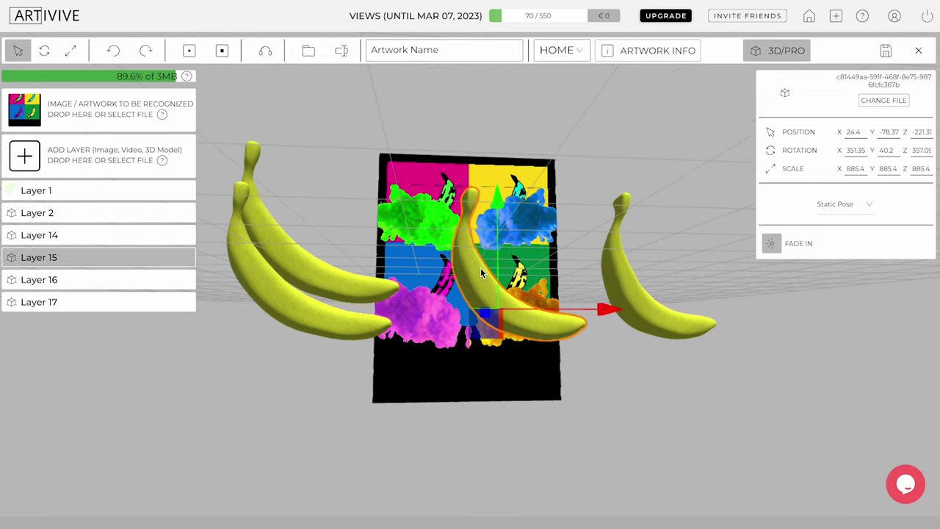
drag(605, 307, 752, 262)
drag(655, 198, 652, 165)
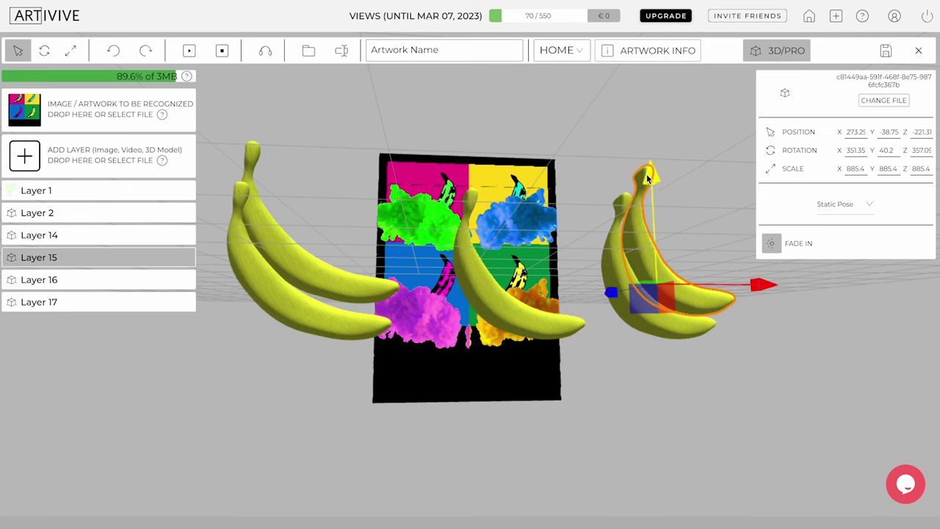
drag(558, 411, 195, 390)
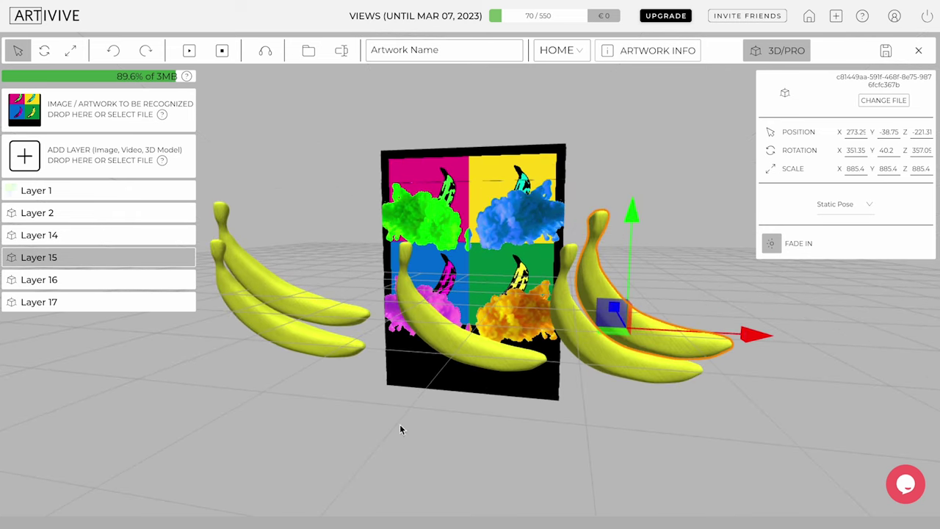
drag(400, 430, 316, 445)
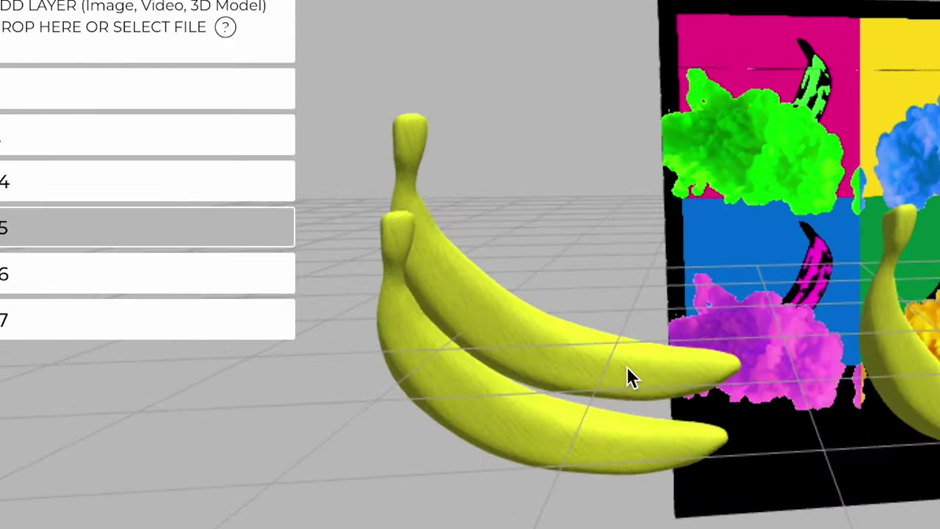
click(359, 326)
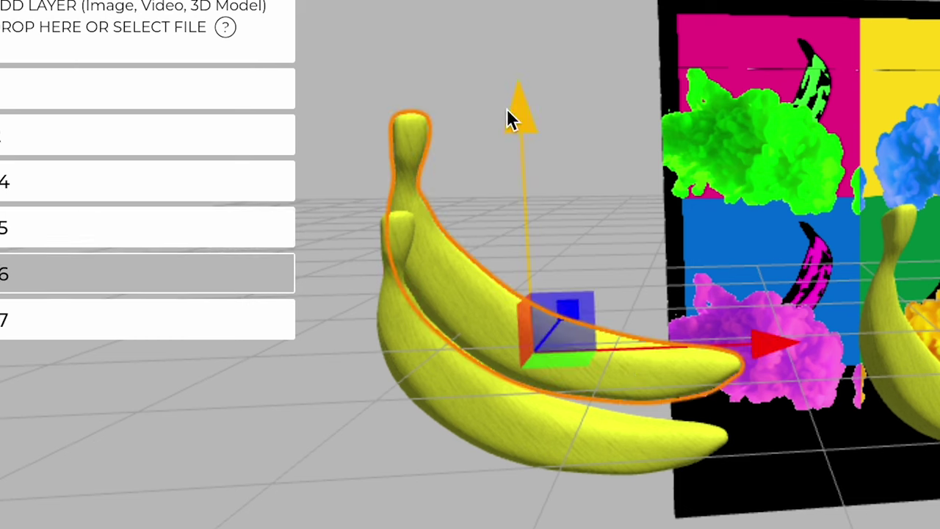
drag(512, 120, 522, 31)
Step: Hide, reshow and lock the original banana, and nudge the upper-right copy down and left
click(188, 136)
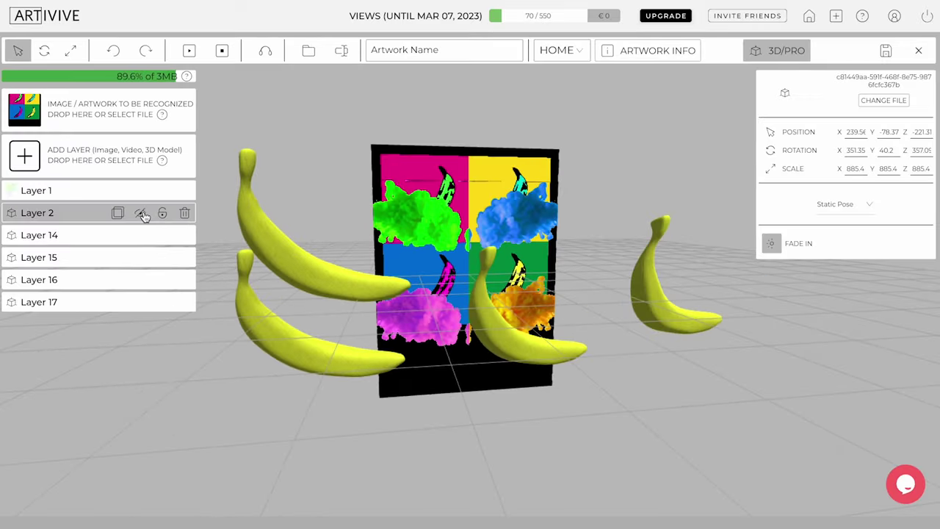
click(142, 214)
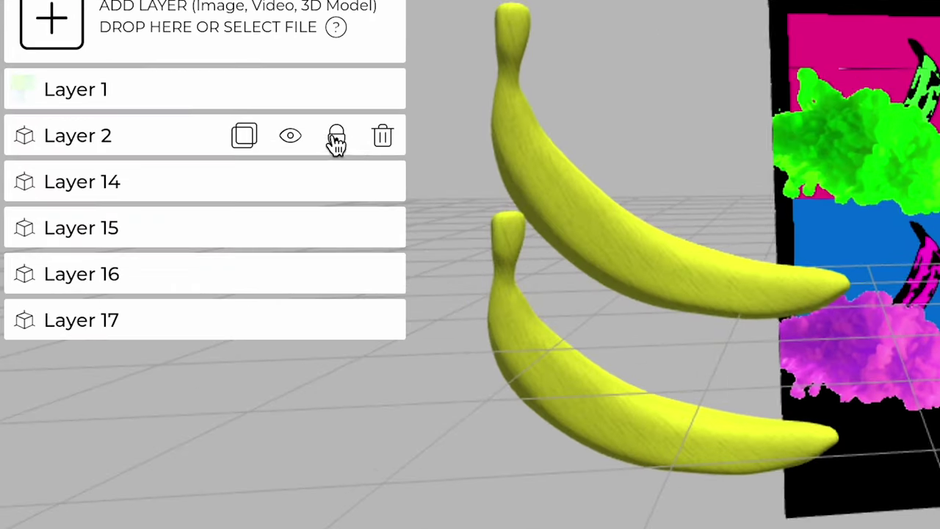
click(162, 212)
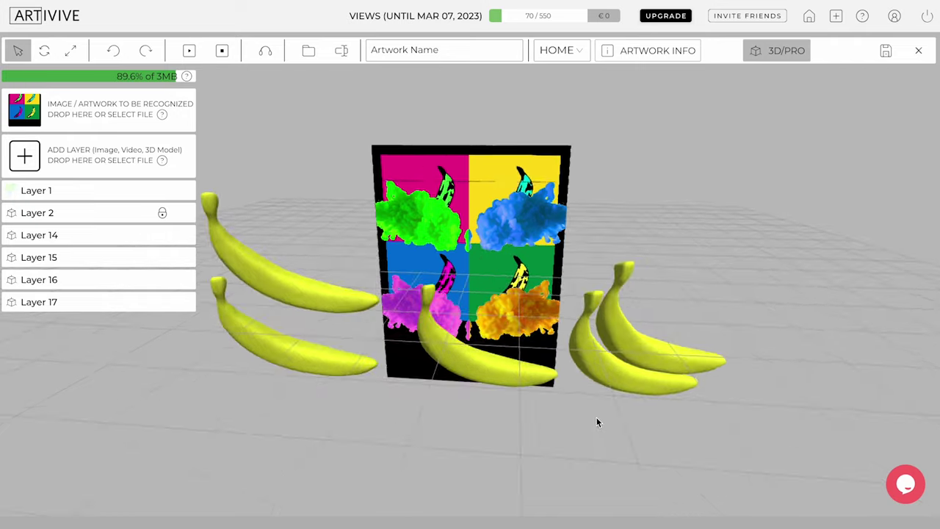
drag(596, 418, 532, 343)
click(567, 307)
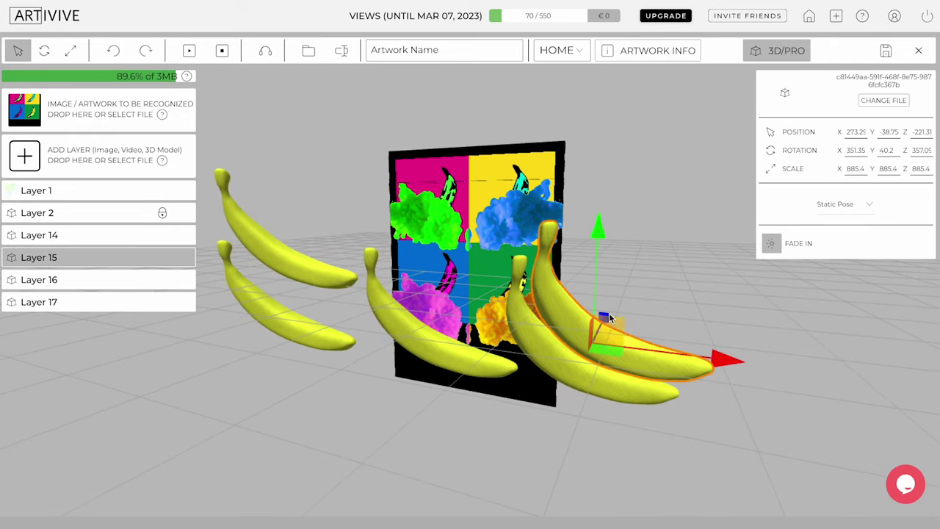
drag(609, 313, 699, 342)
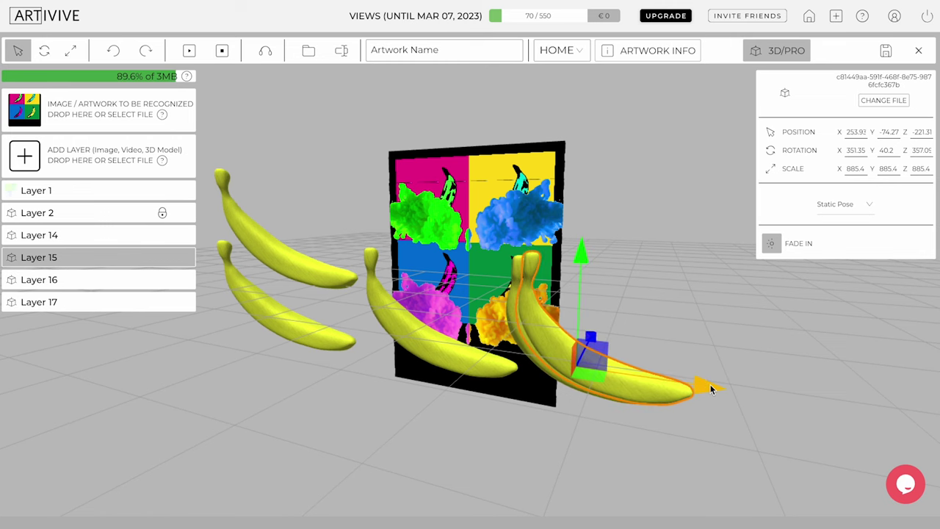
Step: Delete the original banana Layer 2 and confirm the deletion
mouse_move(185, 215)
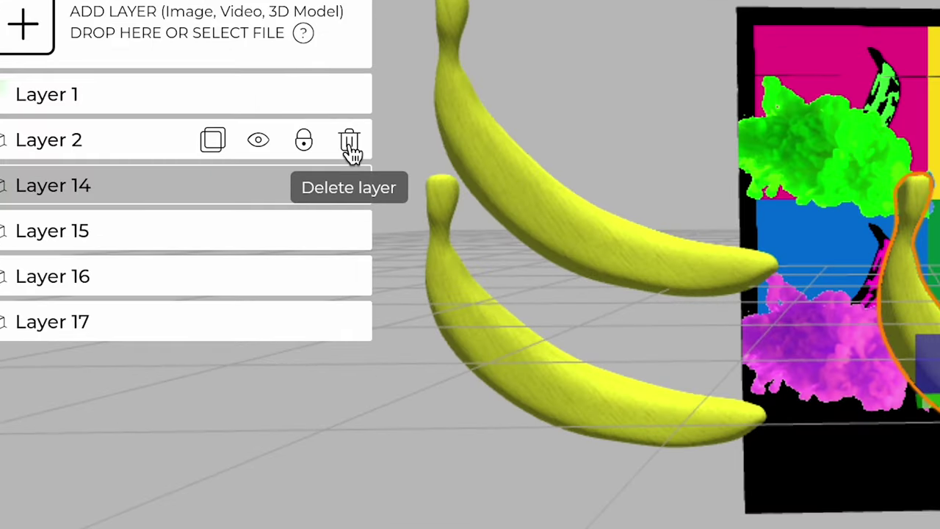
click(350, 145)
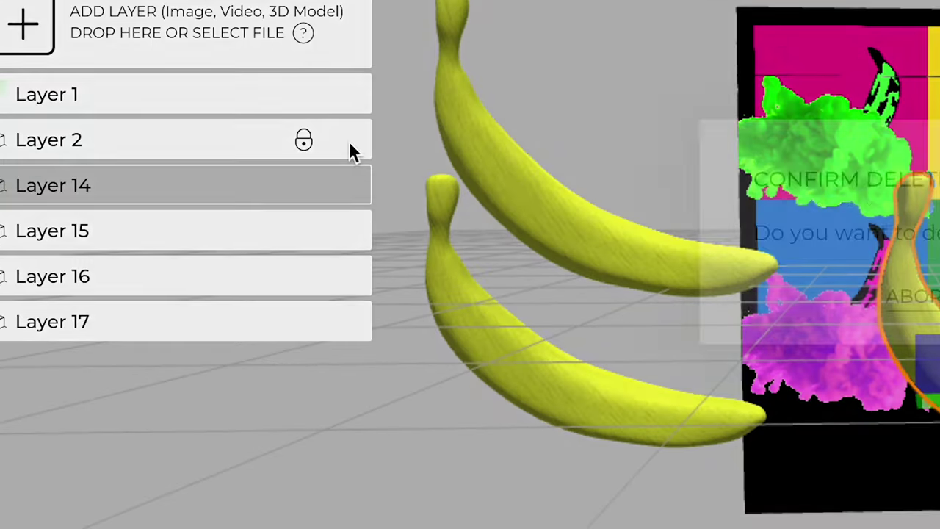
click(547, 293)
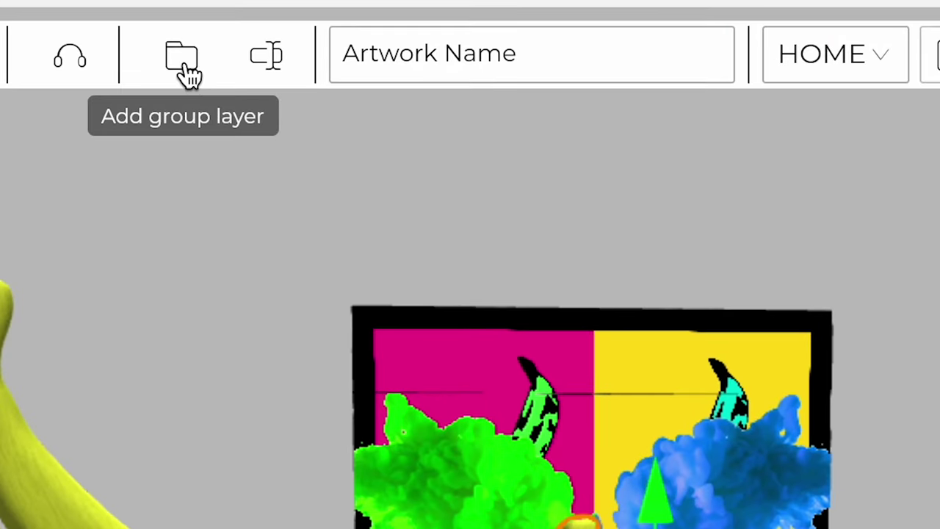
Step: Add a group layer and drag all four banana layers into it
click(311, 56)
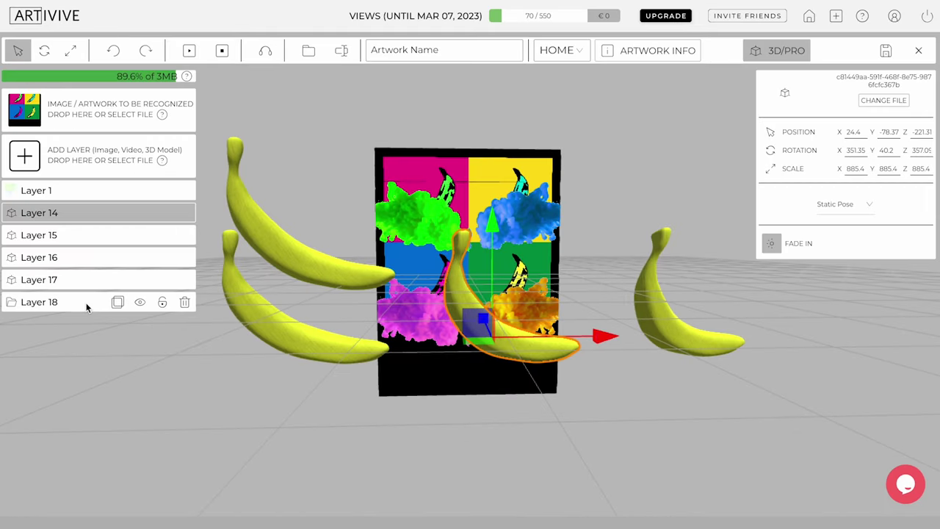
drag(86, 281, 85, 311)
drag(78, 235, 78, 279)
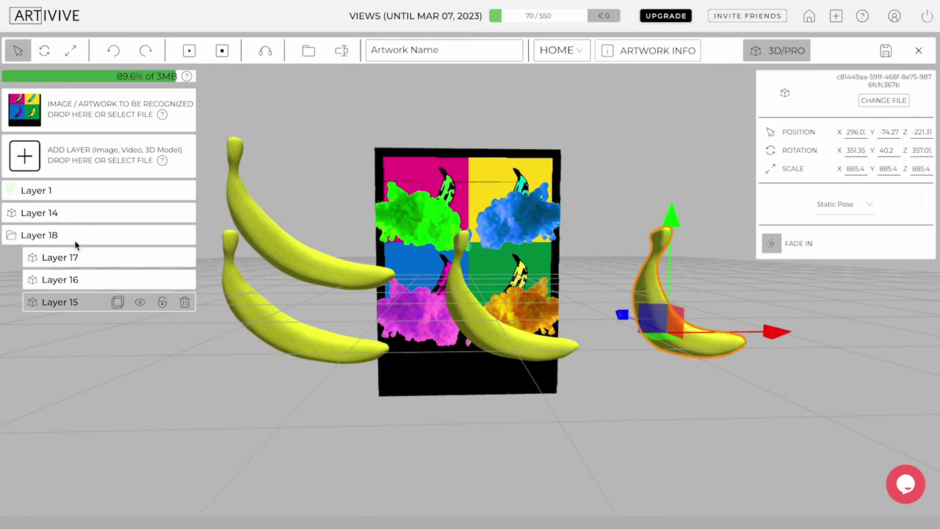
drag(77, 213, 69, 290)
Step: Move the whole banana group to the right and raise it slightly
drag(253, 265, 774, 335)
click(89, 212)
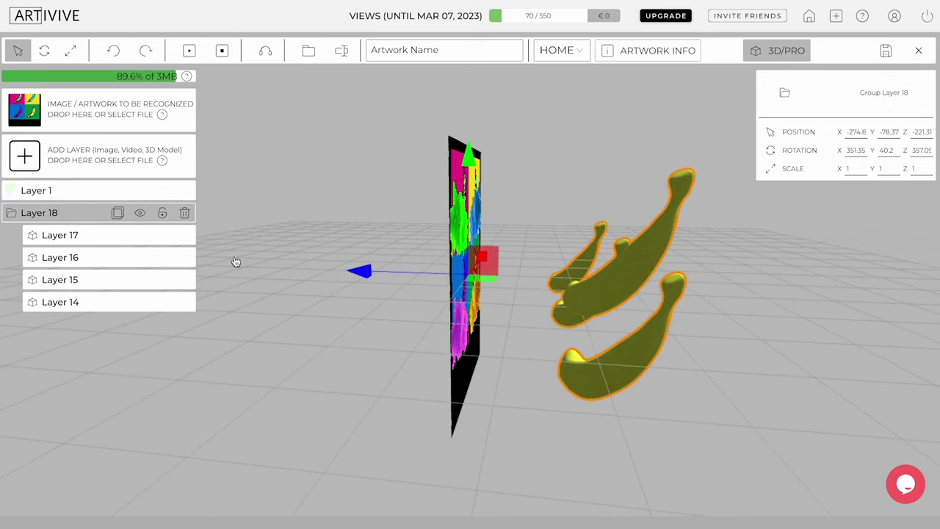
drag(361, 269, 415, 273)
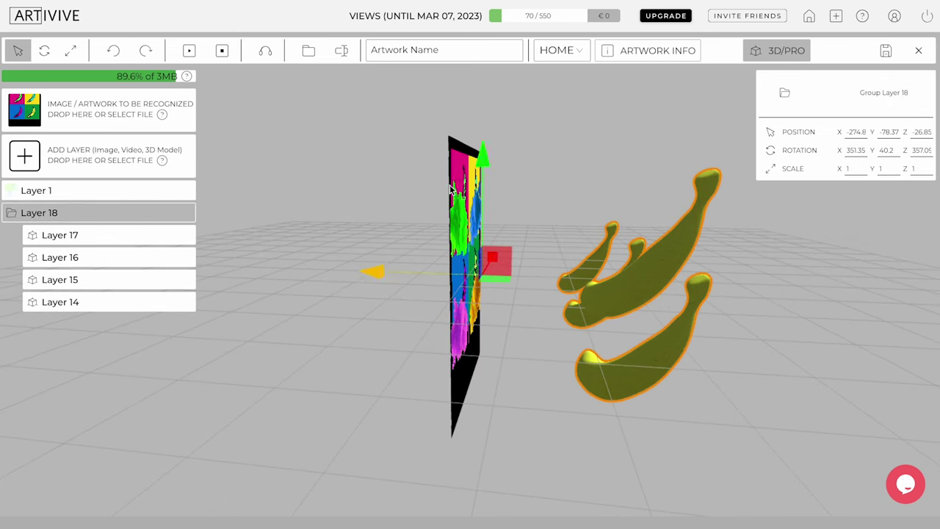
drag(482, 147, 482, 118)
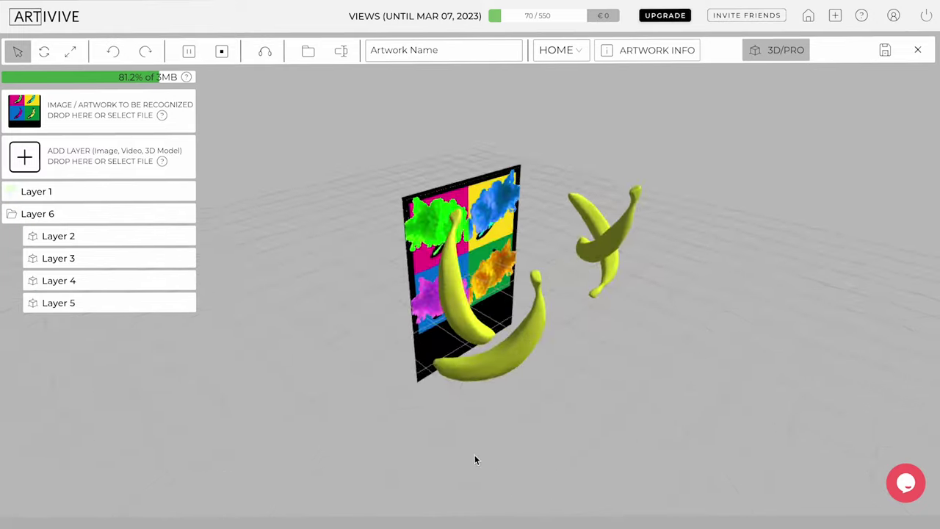
drag(475, 460, 247, 323)
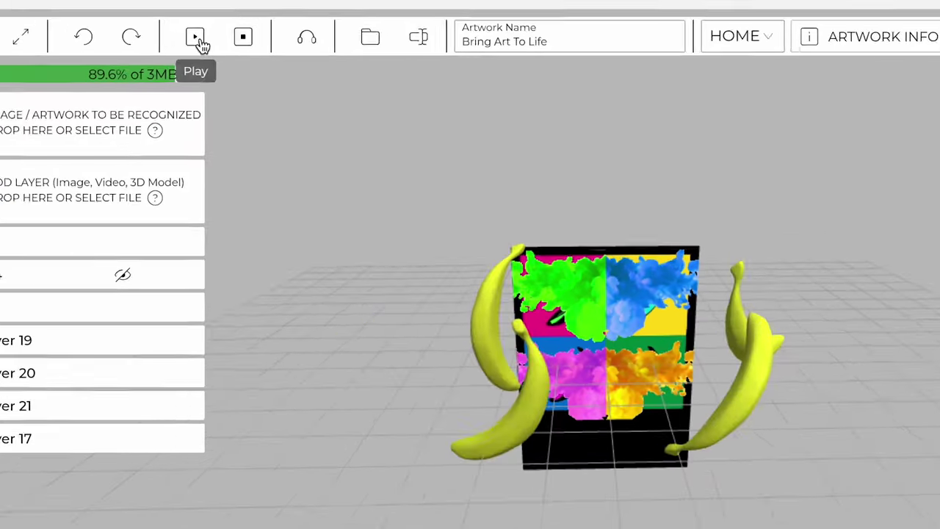
Step: Replace 'Sample Text' with a two-line caption: 'Bridge Tutorial' and 'Bring Art To Life'
click(202, 40)
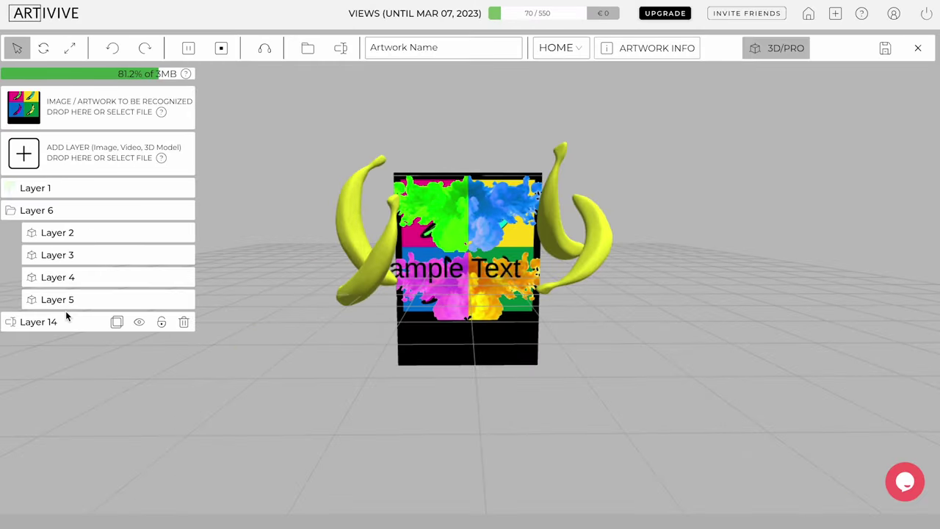
click(66, 313)
key(ctrl+a)
key(BackSpace)
text(Bridge)
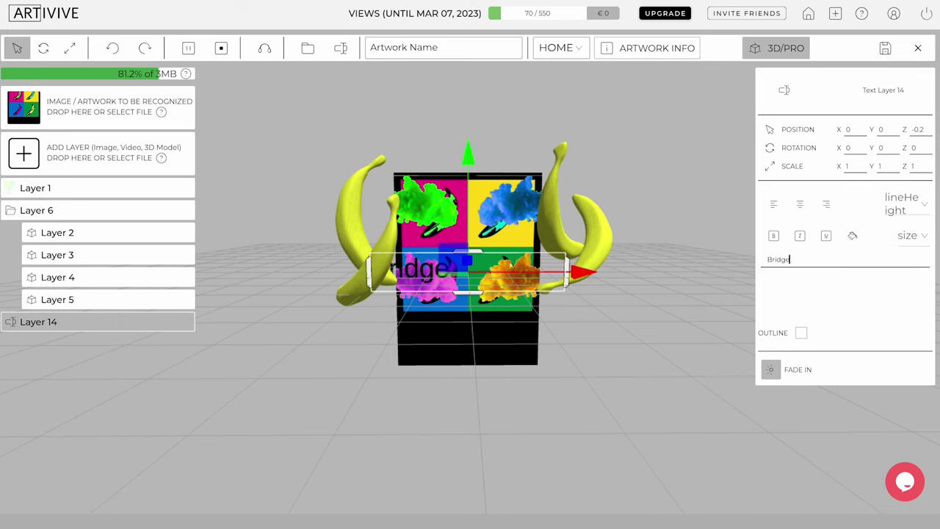
text( Tutorial)
key(Return)
text(Bring Art To)
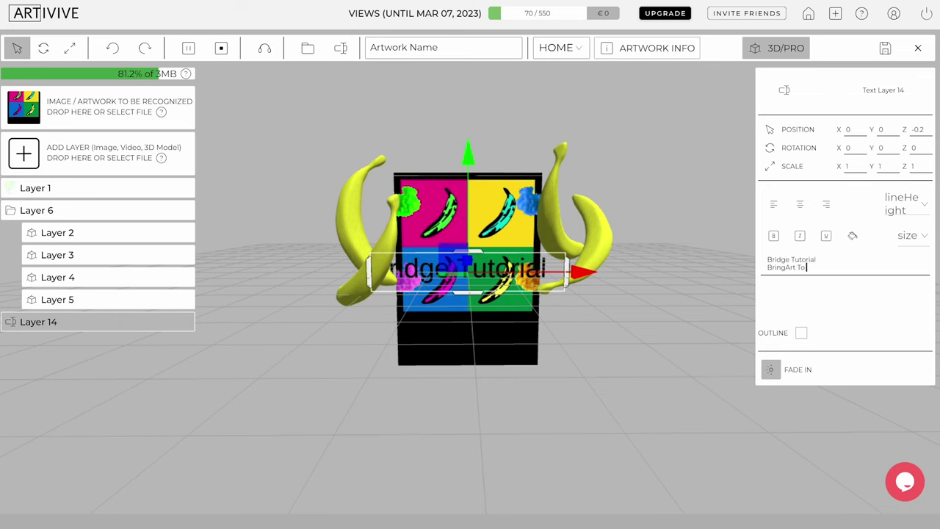
text( Life)
Step: Shrink the whole caption text to about 50% size
drag(818, 269, 752, 256)
click(853, 237)
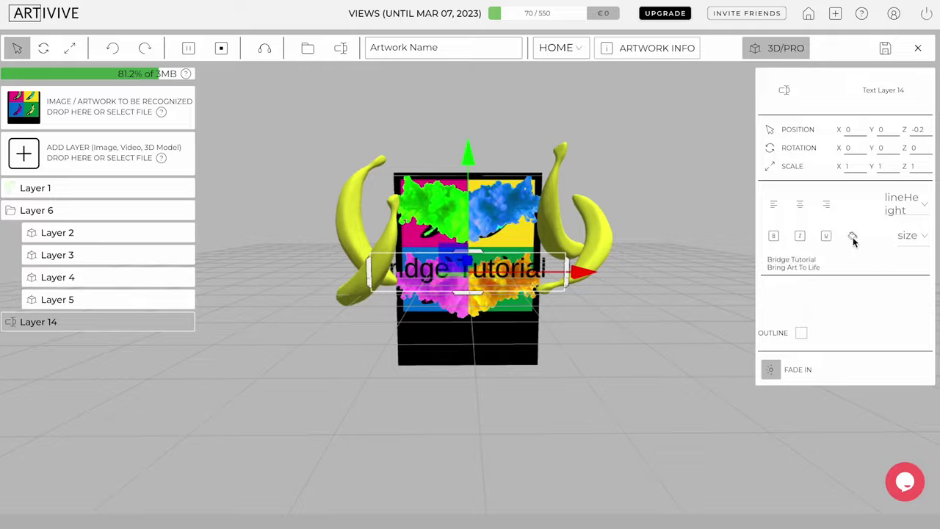
click(547, 404)
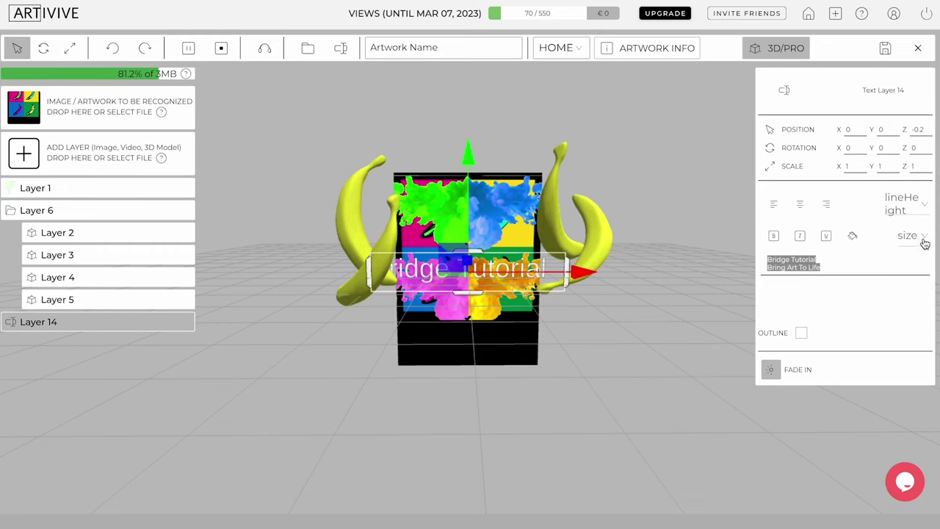
click(909, 235)
click(890, 179)
click(909, 235)
click(907, 150)
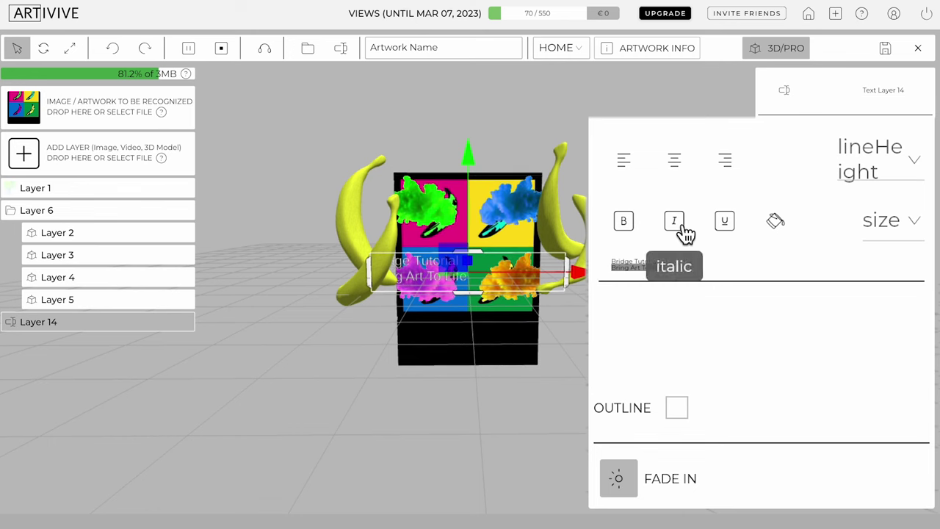
Step: Move the caption below and in front of the artwork and turn on its outline
drag(471, 176, 470, 233)
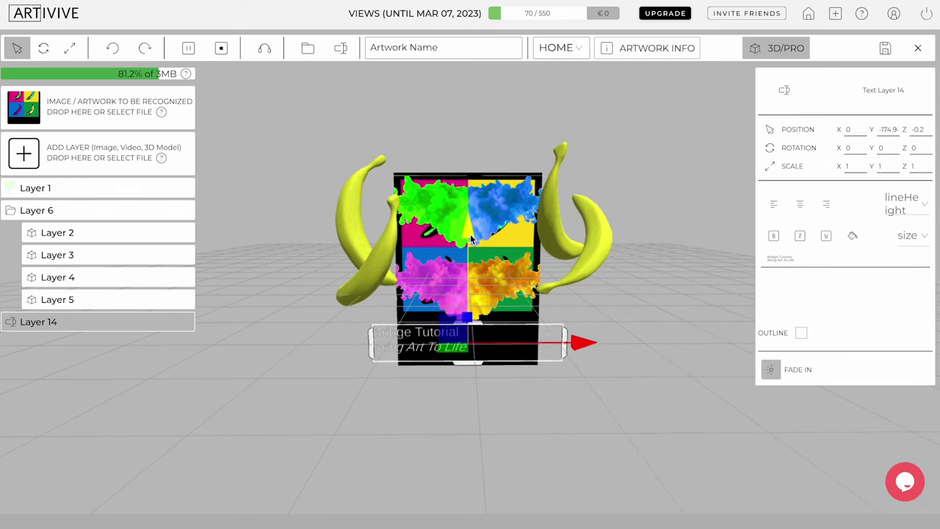
scroll(429, 425, up, 3)
drag(431, 425, 617, 367)
click(801, 333)
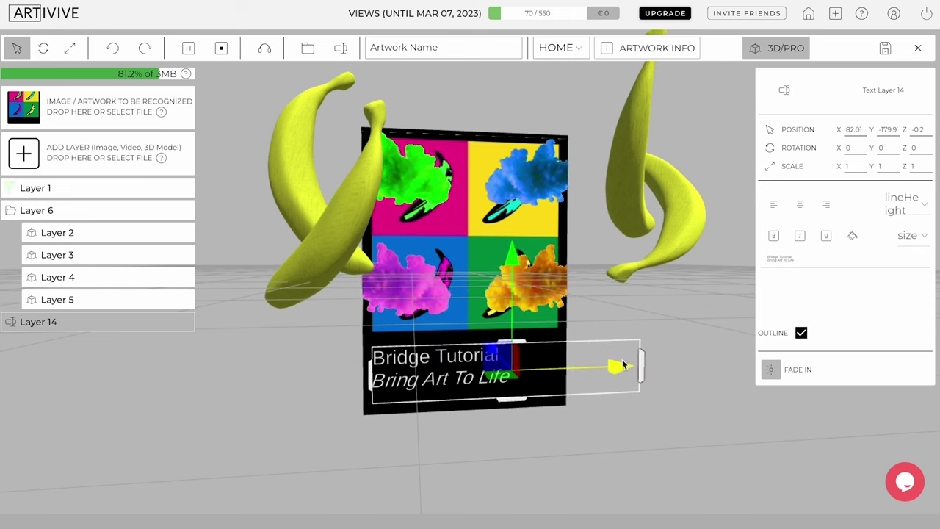
drag(578, 424, 852, 416)
drag(357, 367, 396, 367)
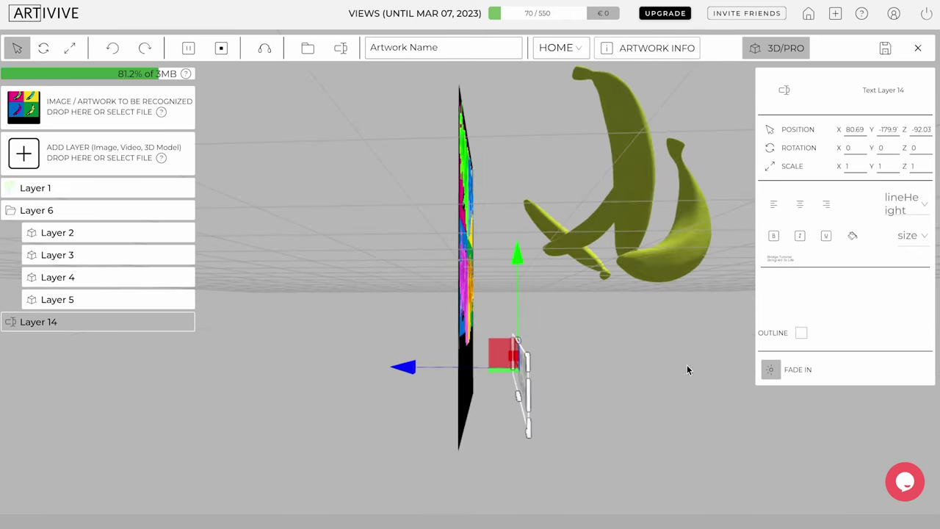
drag(686, 369, 580, 405)
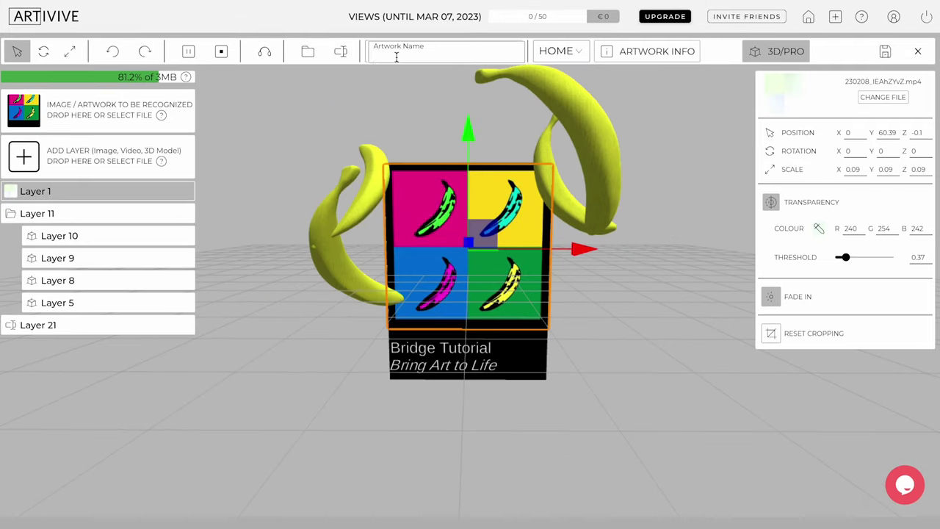
Step: Name the artwork #BringArtToLife, step through the Artwork Info fields and save them
click(395, 57)
text(#B)
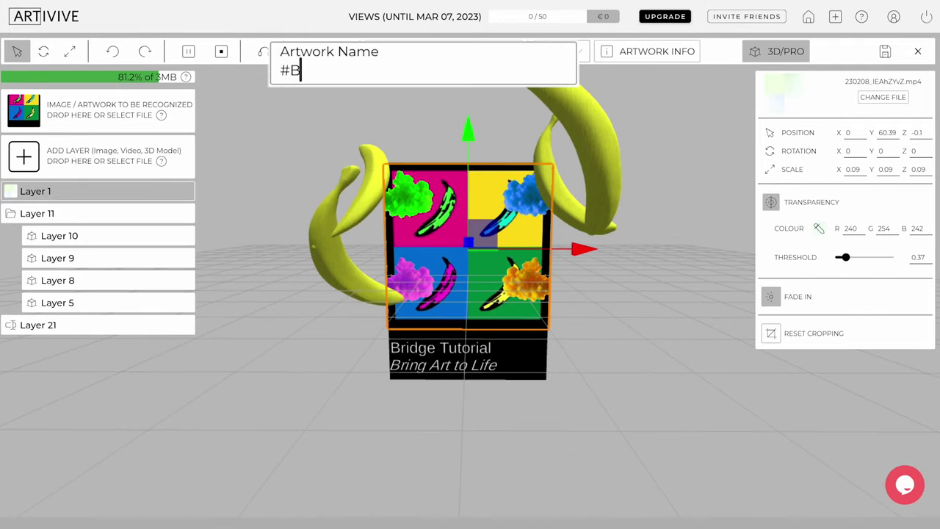
text(ringArtTo)
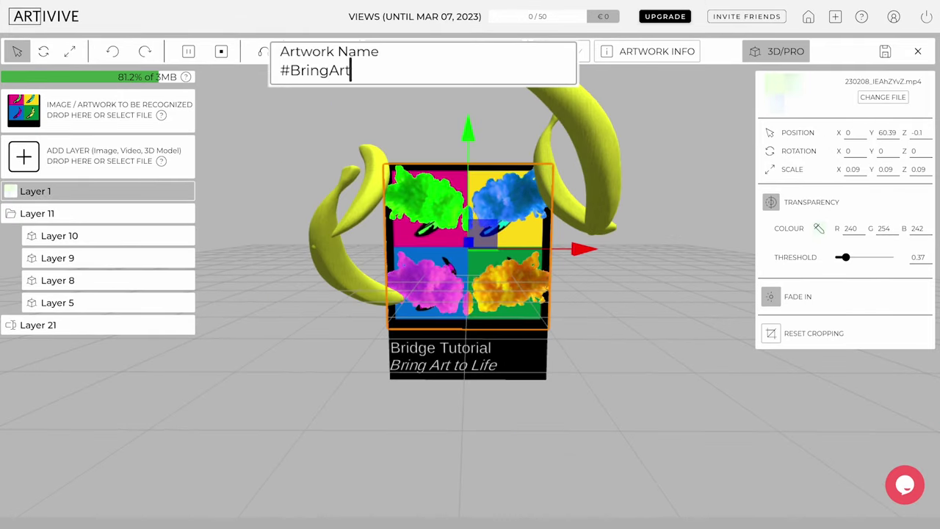
text(Life)
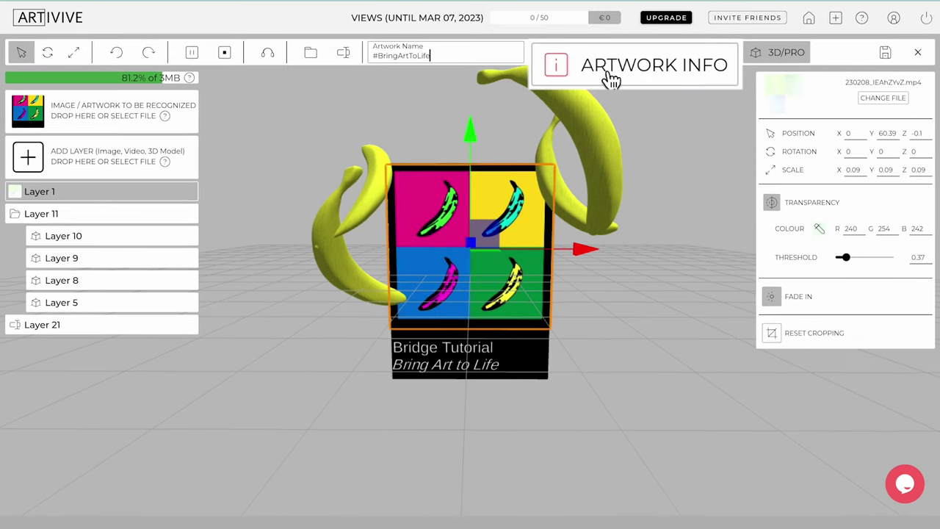
click(636, 58)
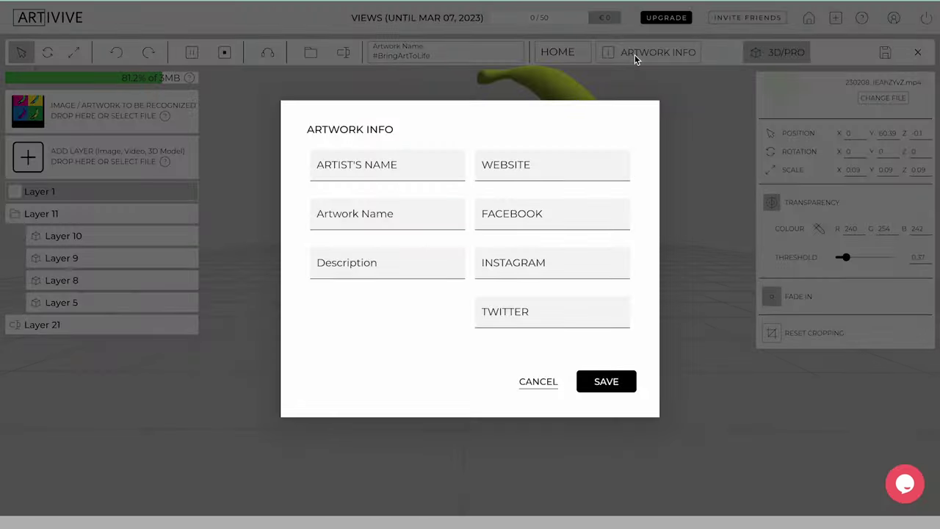
click(394, 166)
click(394, 216)
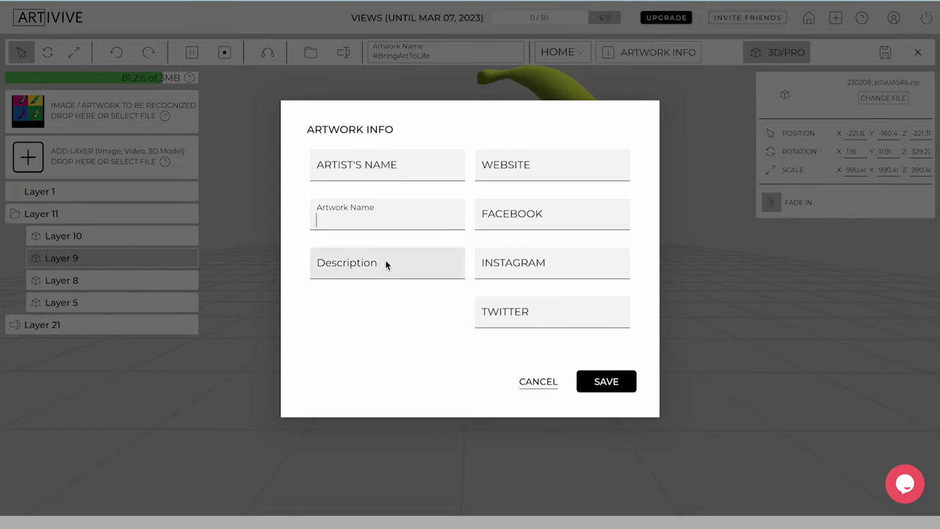
click(520, 168)
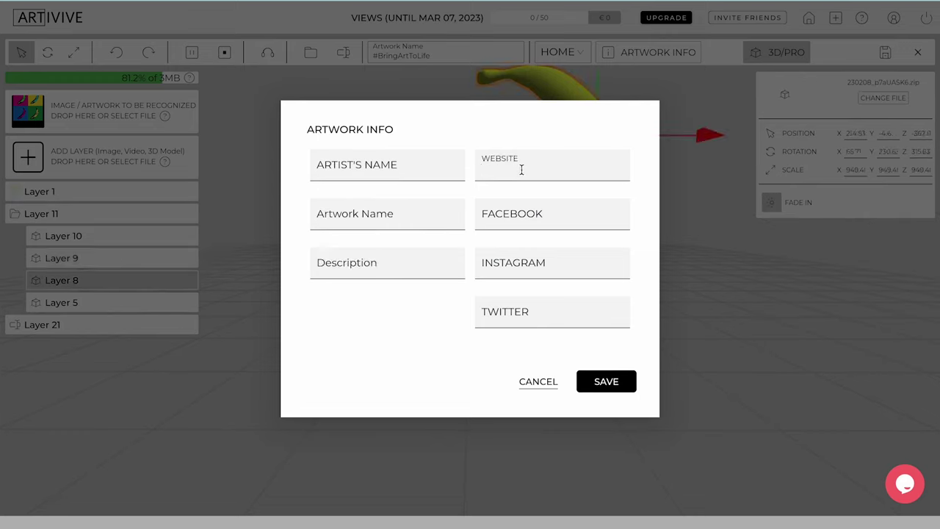
click(549, 224)
click(558, 266)
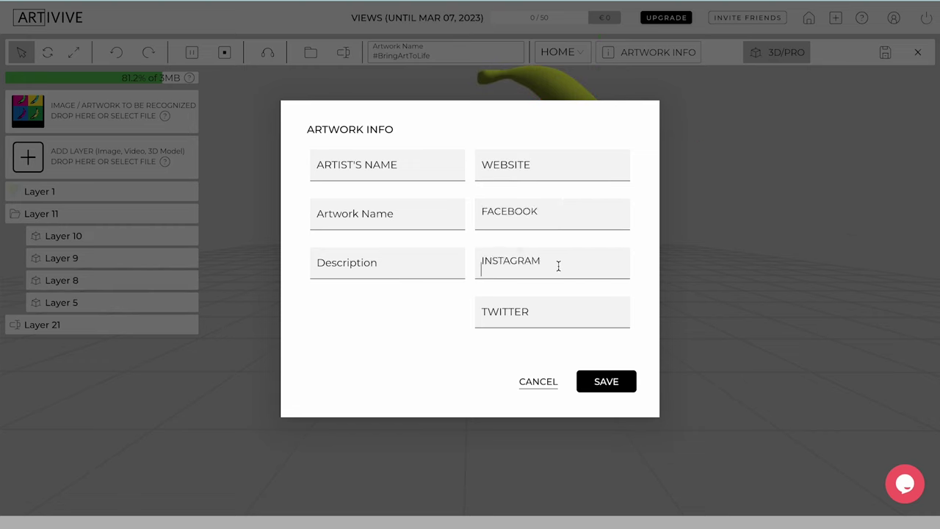
click(563, 308)
click(608, 381)
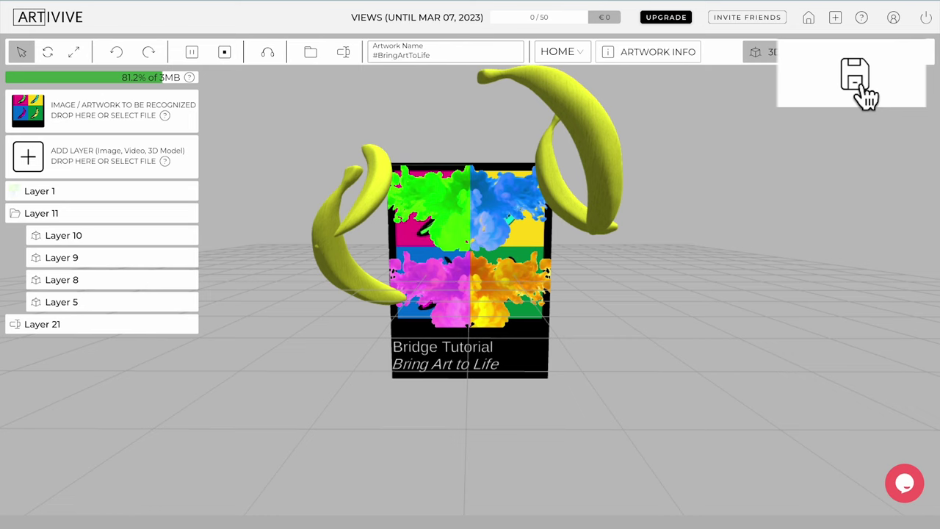
Step: Save the artwork to the Artworks list and play the #BringArtToLife preview
click(884, 53)
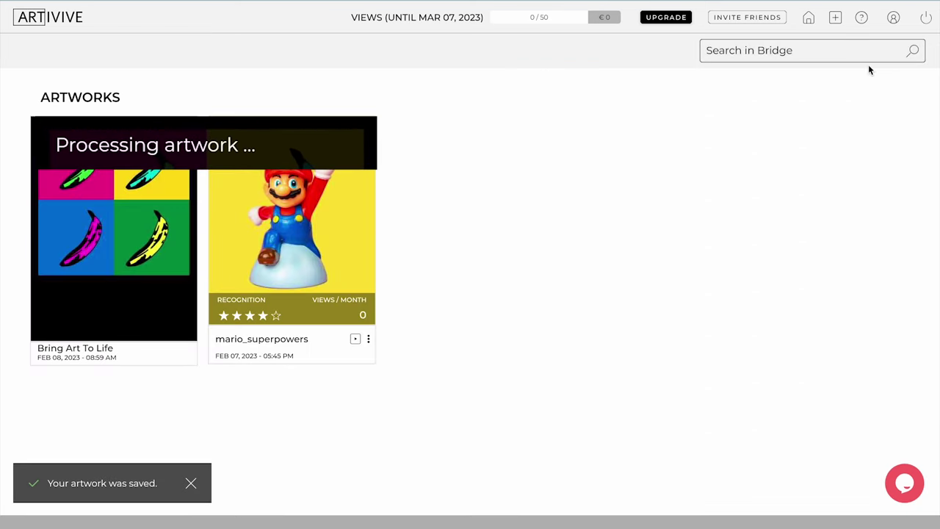
mouse_move(148, 261)
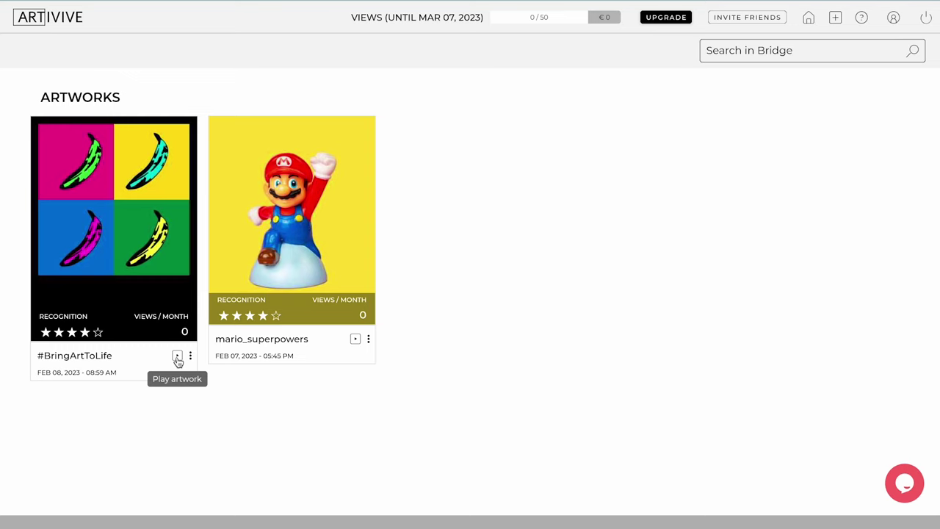
click(178, 359)
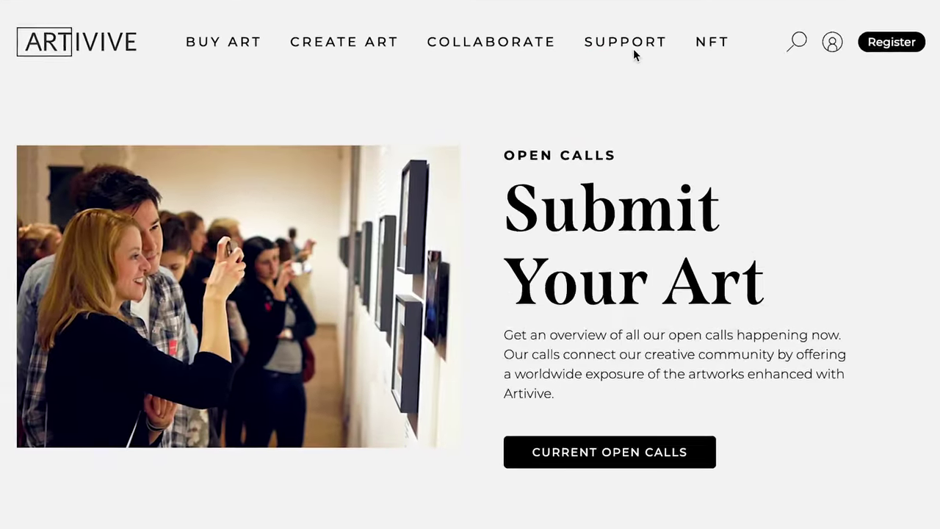
Step: Go to Knowledge Base from the SUPPORT menu and scroll down through its sections
mouse_move(624, 62)
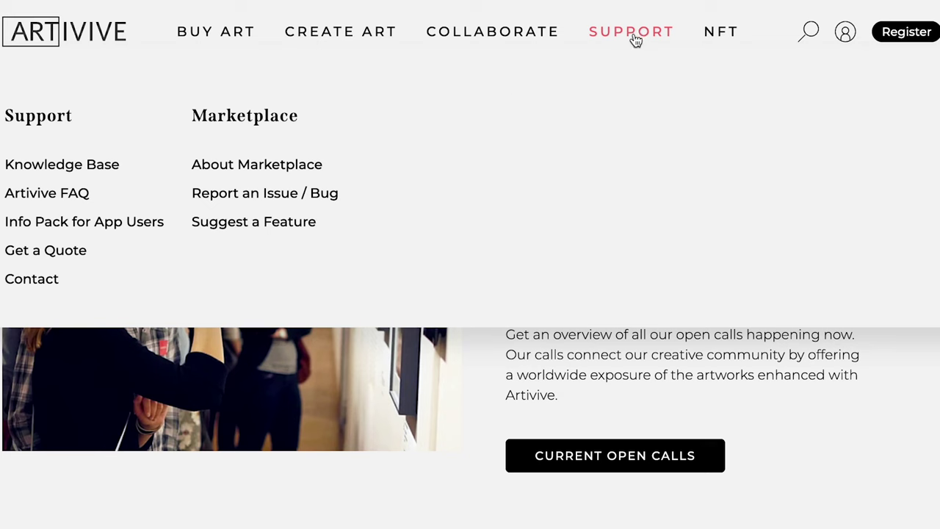
click(109, 170)
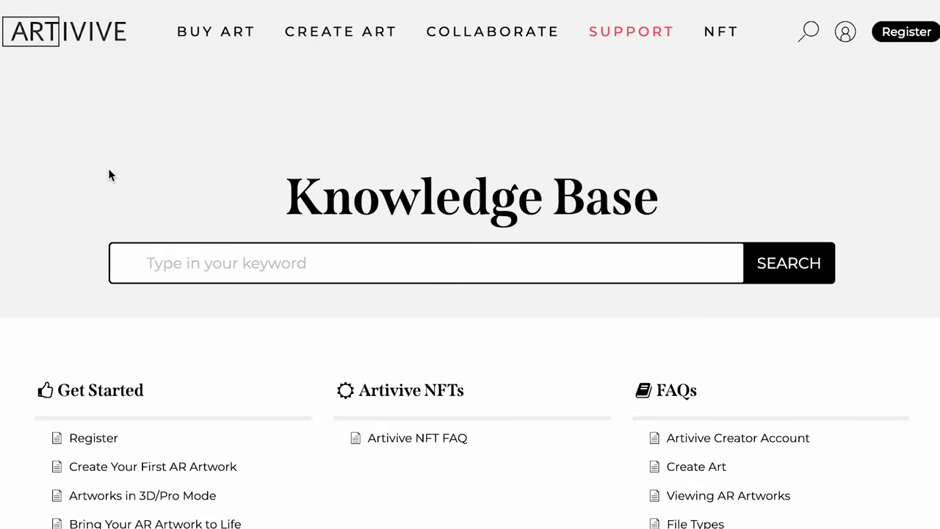
scroll(143, 334, down, 2)
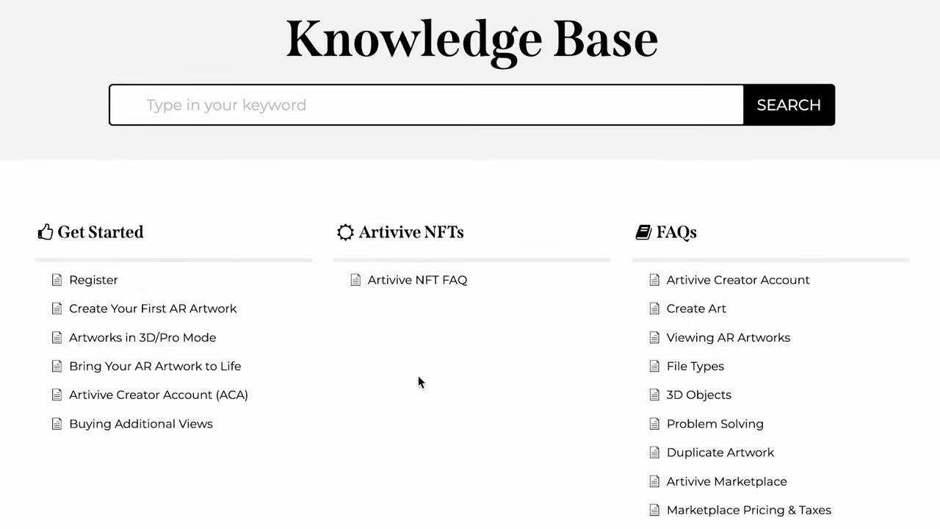
scroll(654, 396, down, 3)
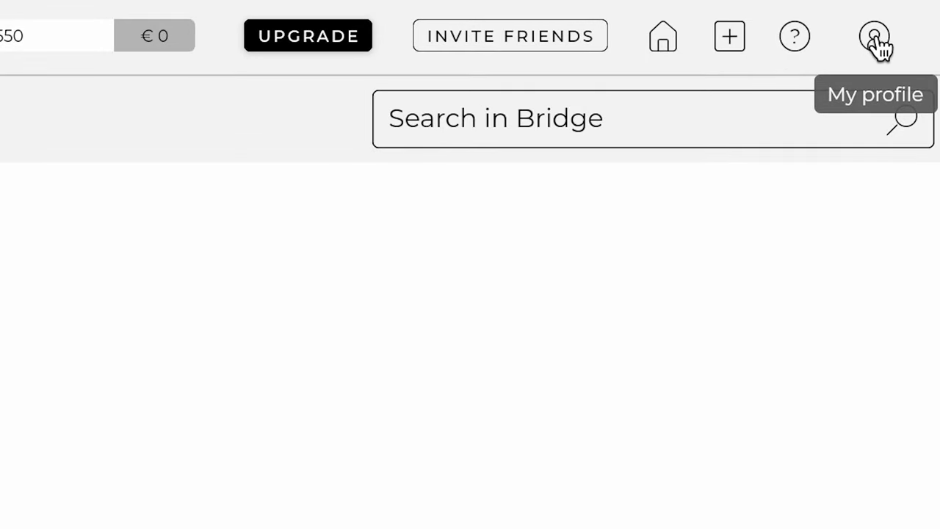
Step: Go to My profile and bring up the MANAGE SUBSCRIPTION plan options
click(875, 44)
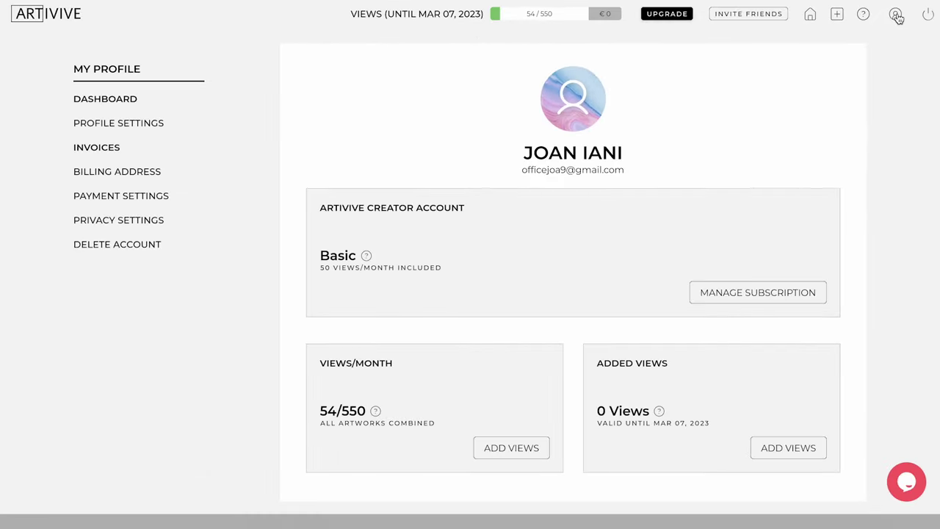
click(719, 293)
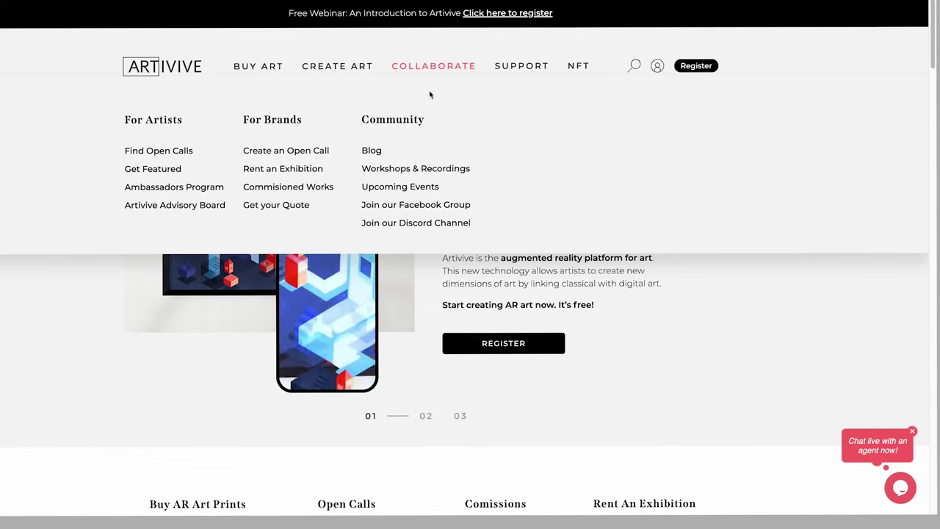
Step: Go to Workshops & Recordings, scroll down to Watch the Replay and back up
click(424, 169)
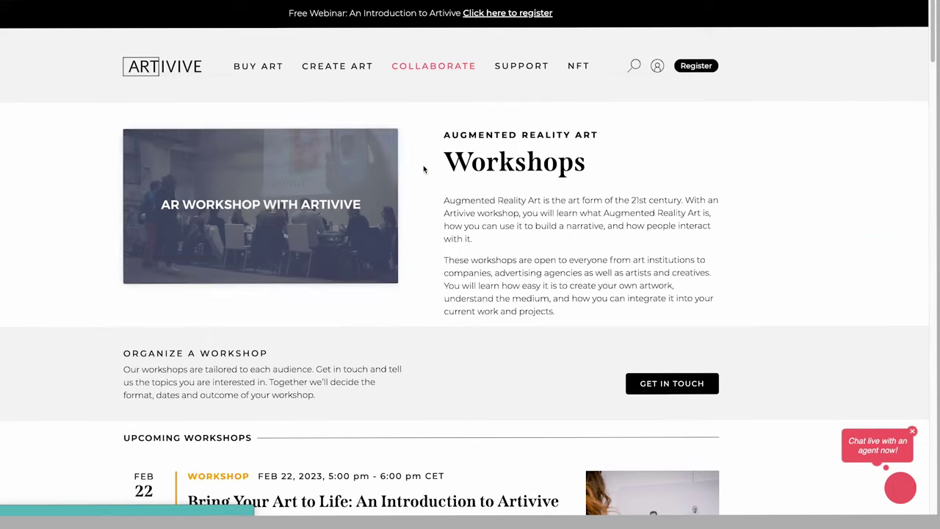
scroll(441, 176, down, 5)
scroll(449, 174, down, 3)
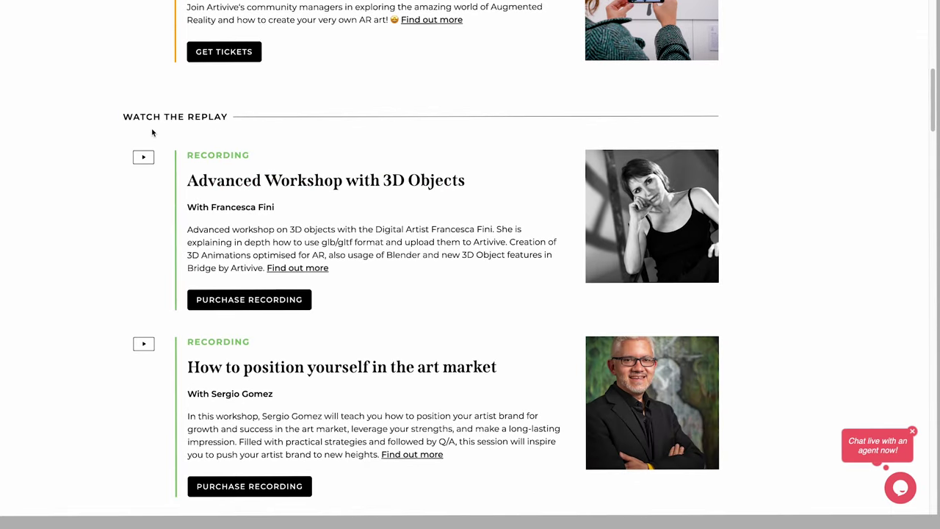
scroll(152, 132, up, 4)
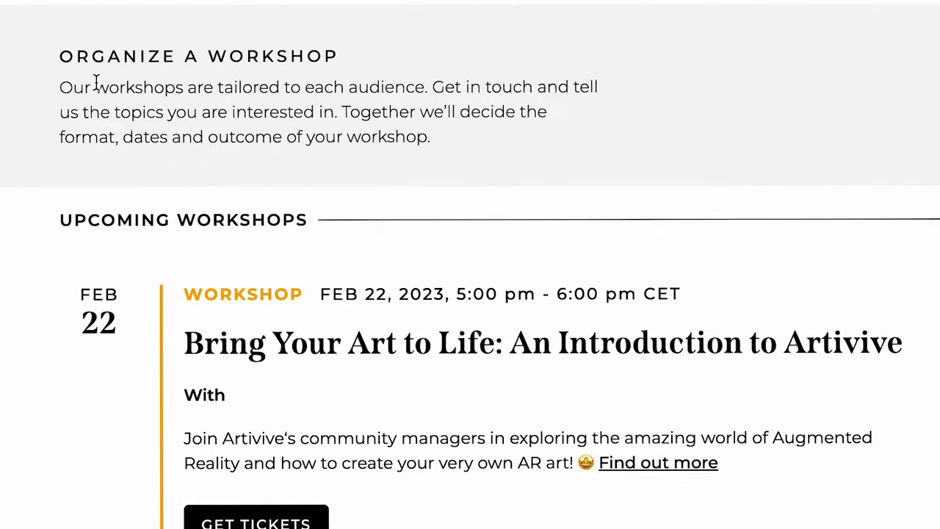